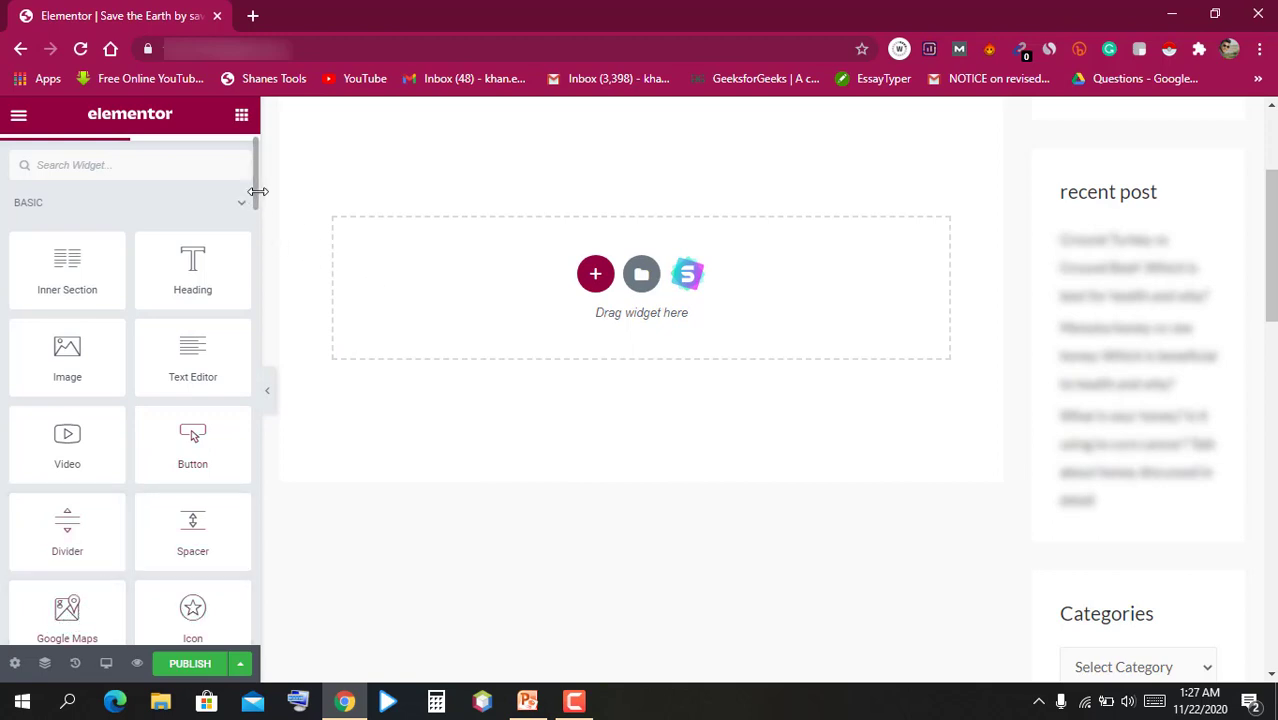
# Add a single-column section to the page and place a two-column Inner Section widget inside it
pyautogui.scroll(-3, 77, 422)
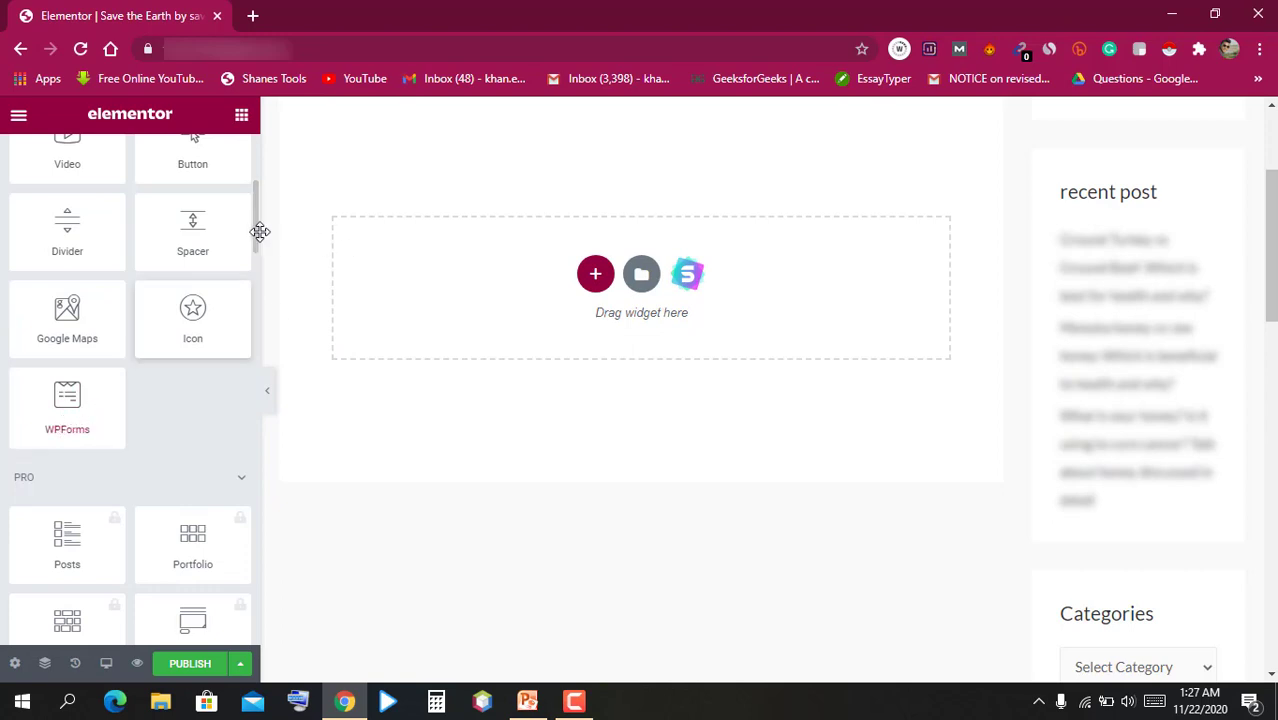
pyautogui.moveTo(253, 220); pyautogui.dragTo(255, 173)
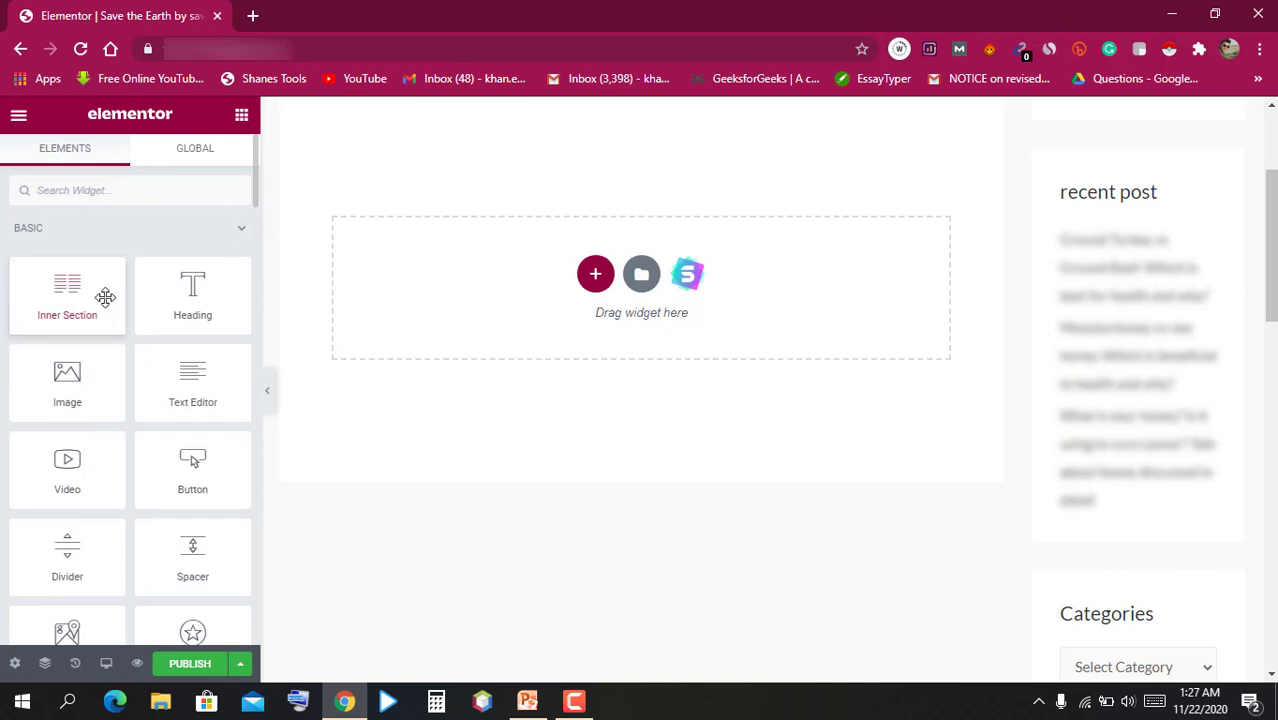
pyautogui.click(594, 276)
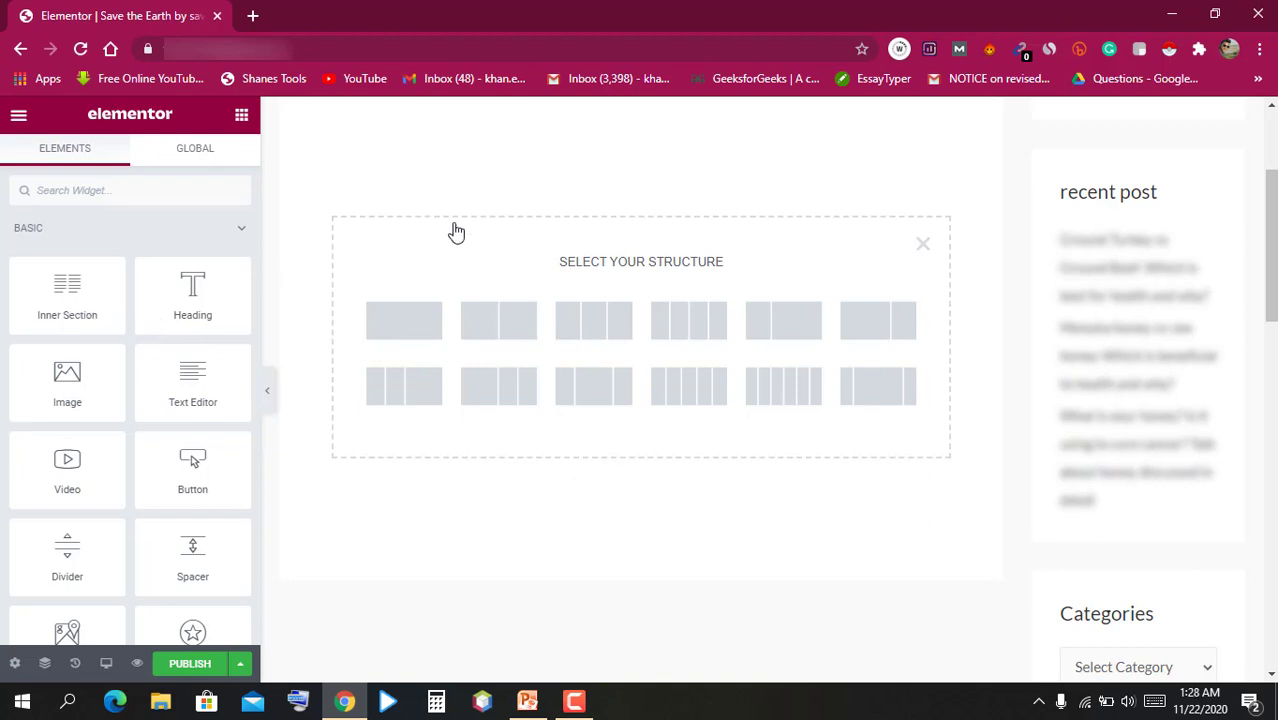
pyautogui.click(418, 328)
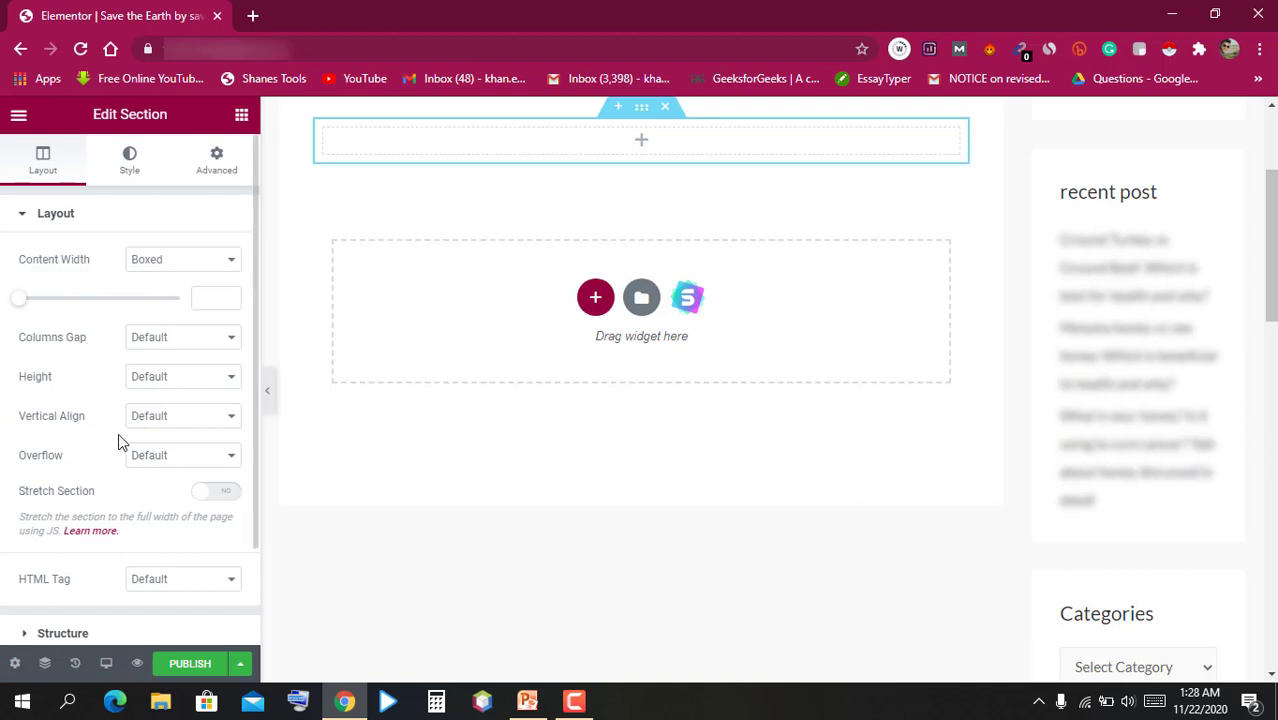
pyautogui.click(242, 117)
pyautogui.moveTo(184, 306); pyautogui.dragTo(470, 143)
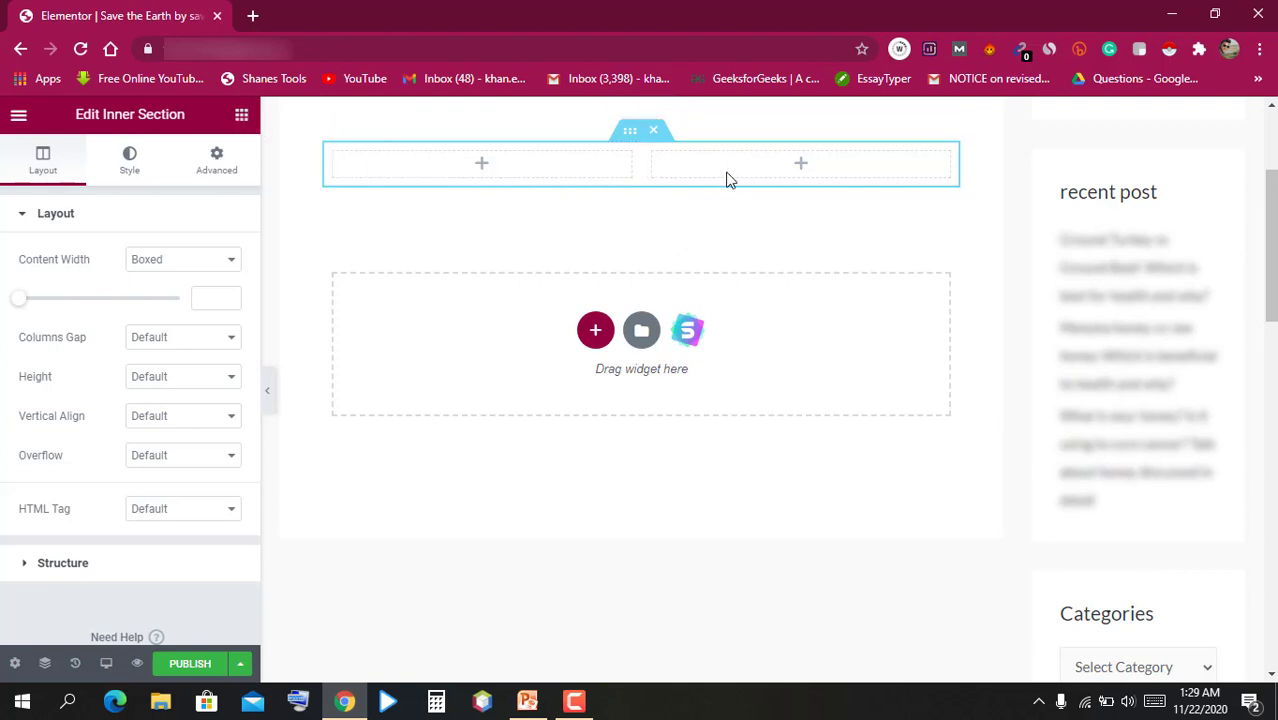
# Place a Heading widget in the left column of the inner section
pyautogui.click(481, 165)
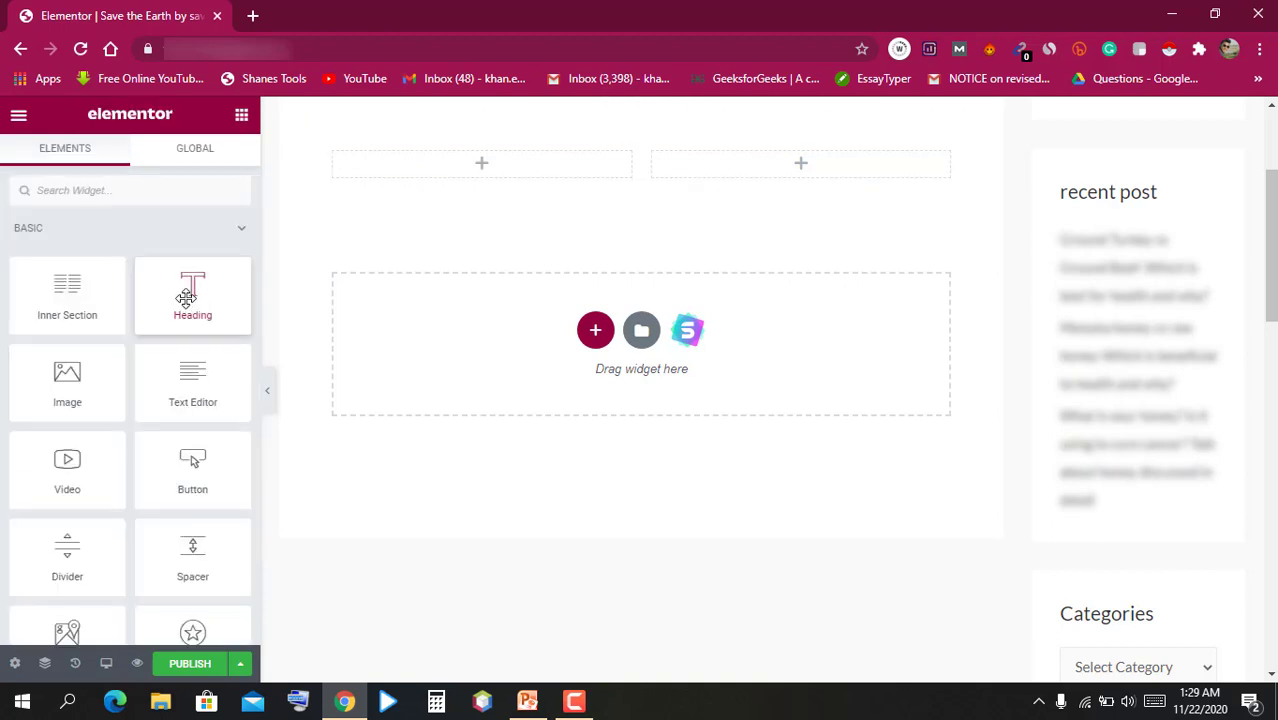
pyautogui.moveTo(186, 297); pyautogui.dragTo(458, 163)
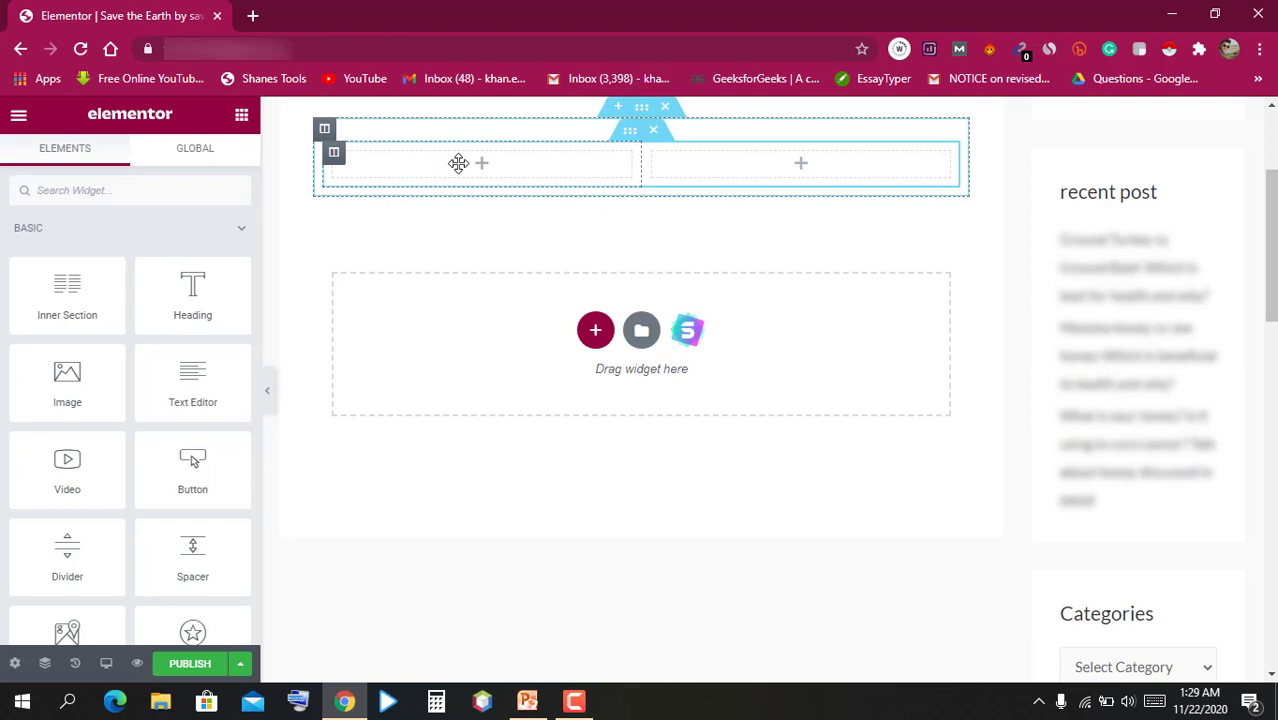
pyautogui.moveTo(458, 163); pyautogui.dragTo(467, 164)
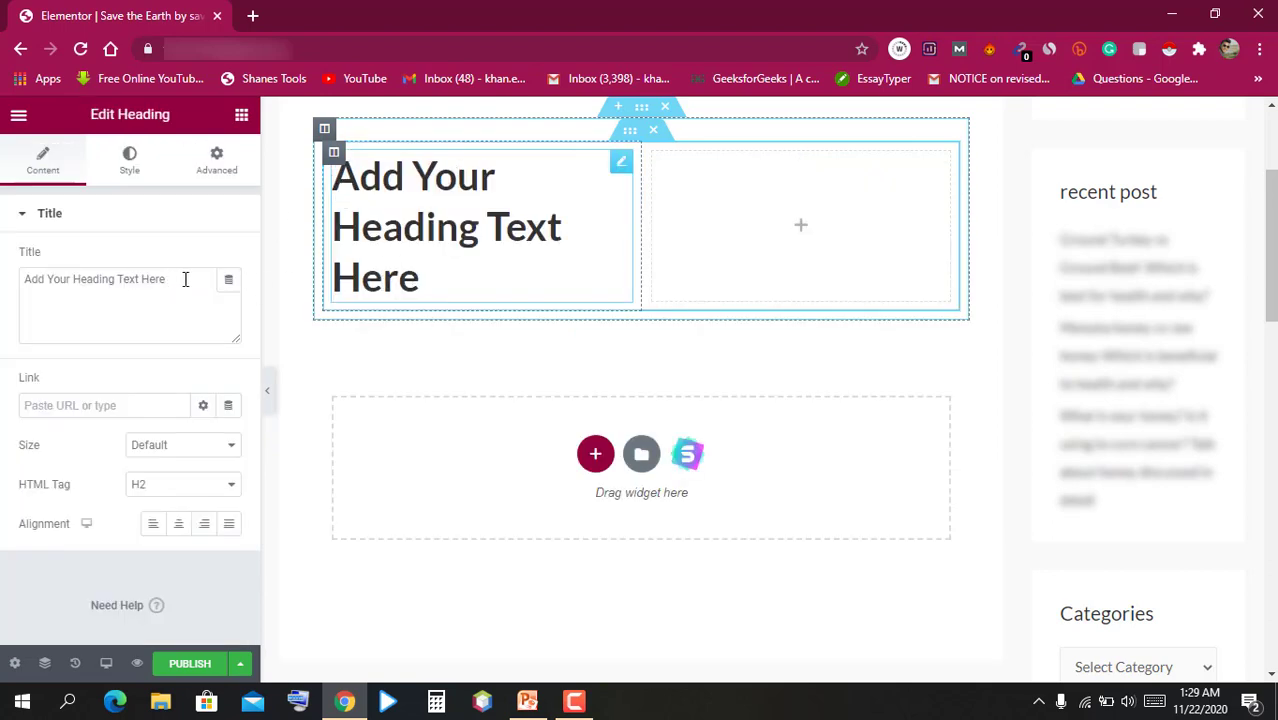
# Set the heading's title to "I love my country" and its size to Medium
pyautogui.tripleClick(31, 279)
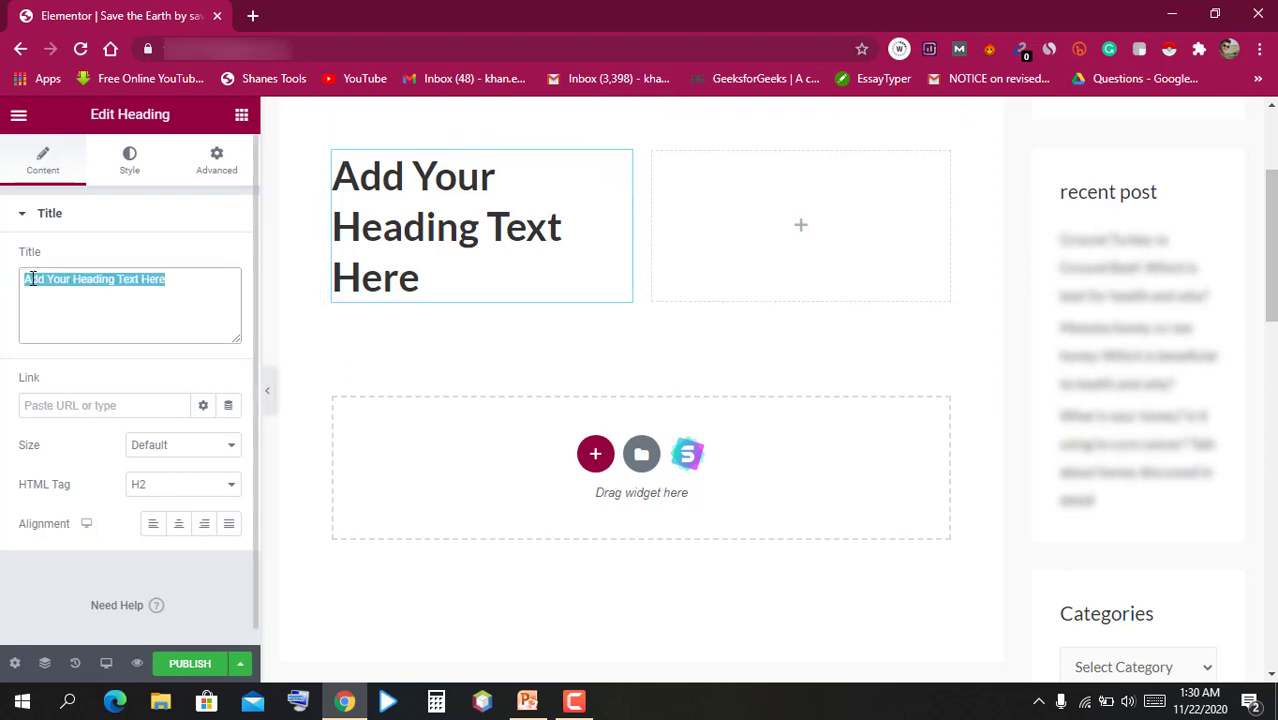
pyautogui.write('I love')
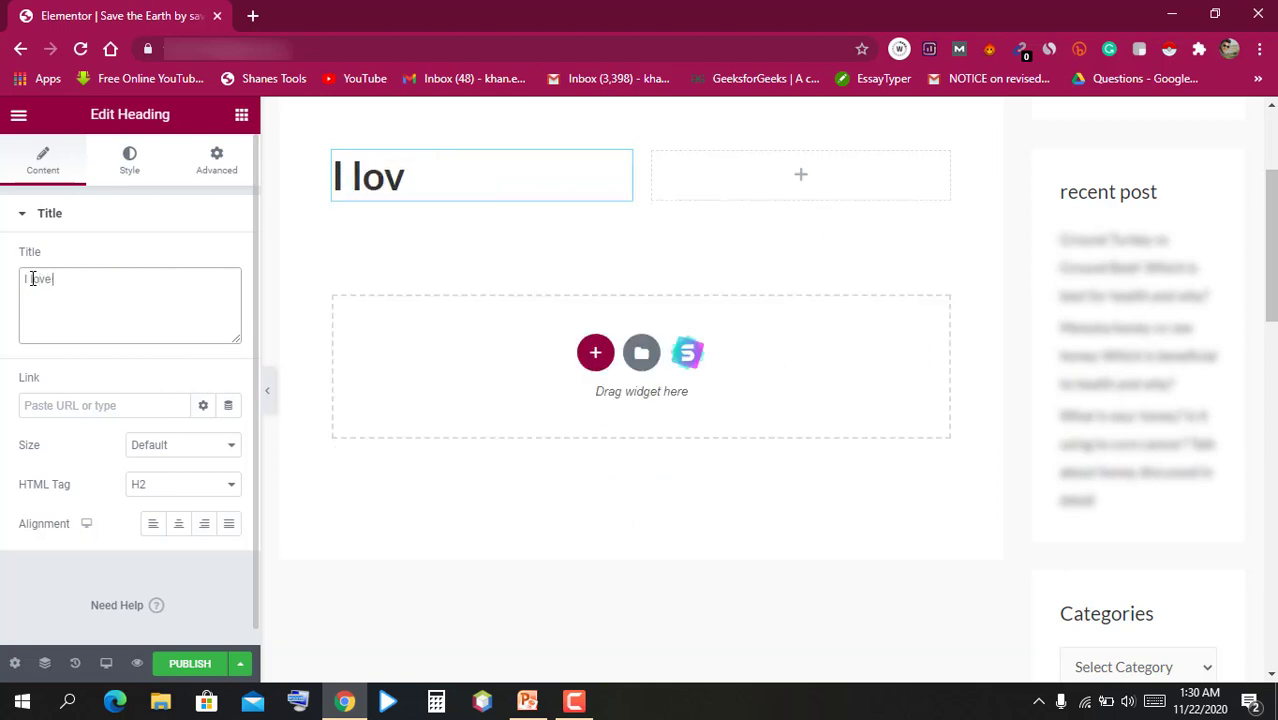
pyautogui.write(' my country')
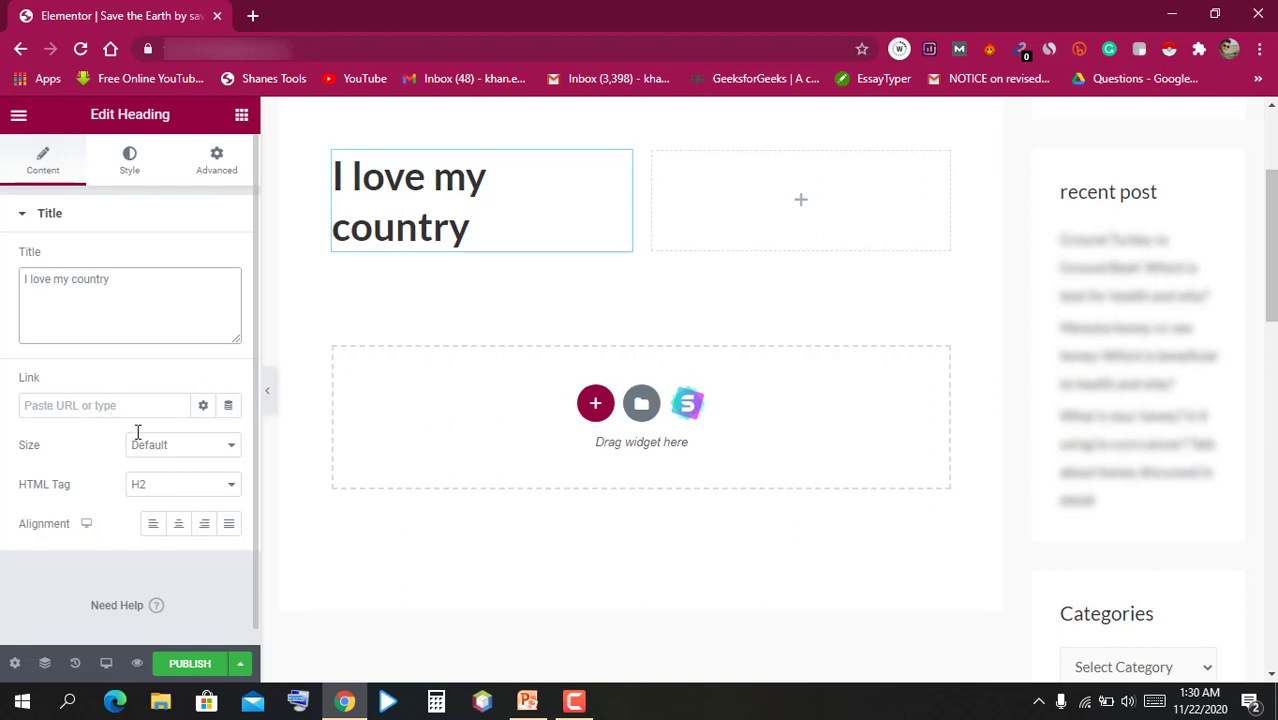
pyautogui.click(225, 455)
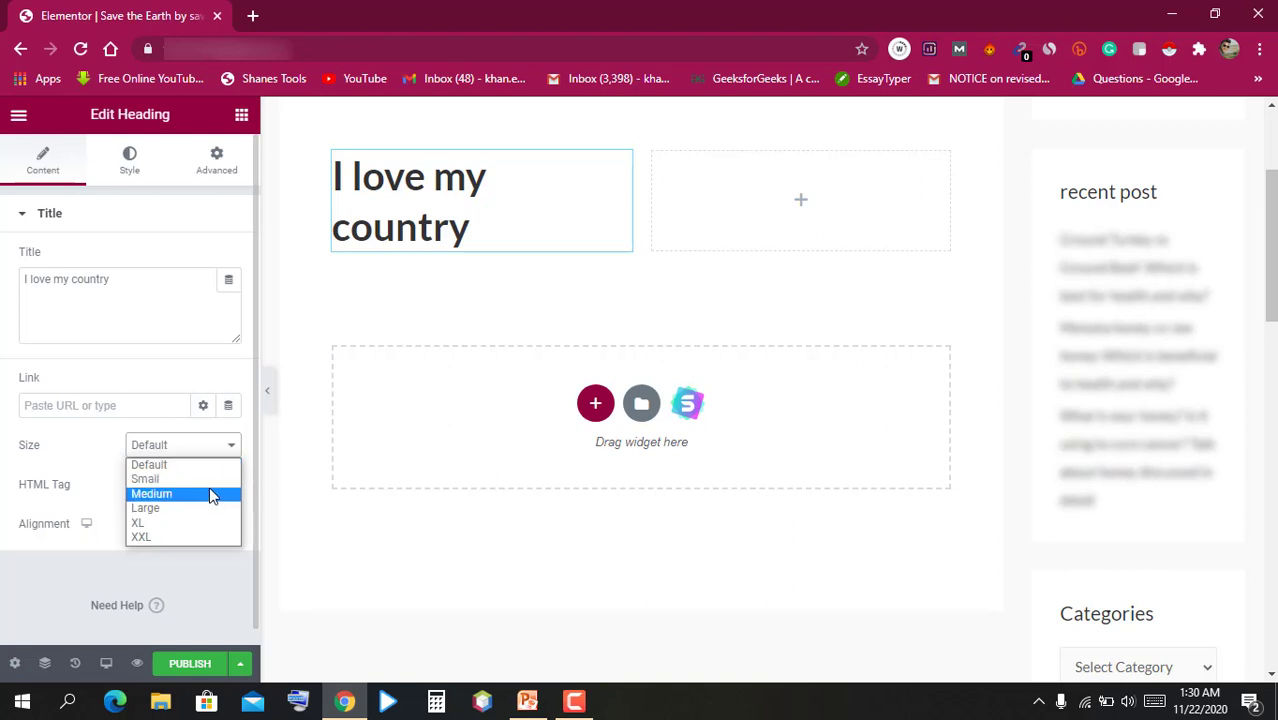
pyautogui.click(211, 494)
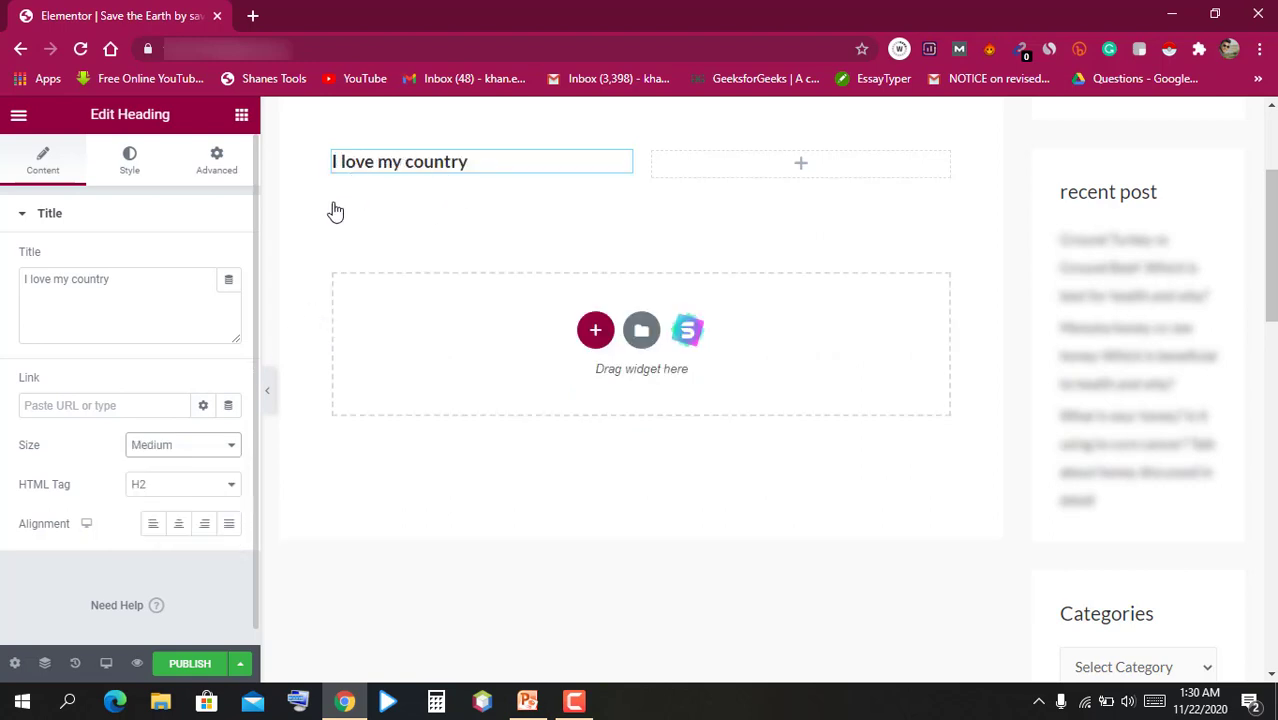
# Place an Image widget in the inner section's right column and insert the strawberries picture from the media library
pyautogui.click(242, 118)
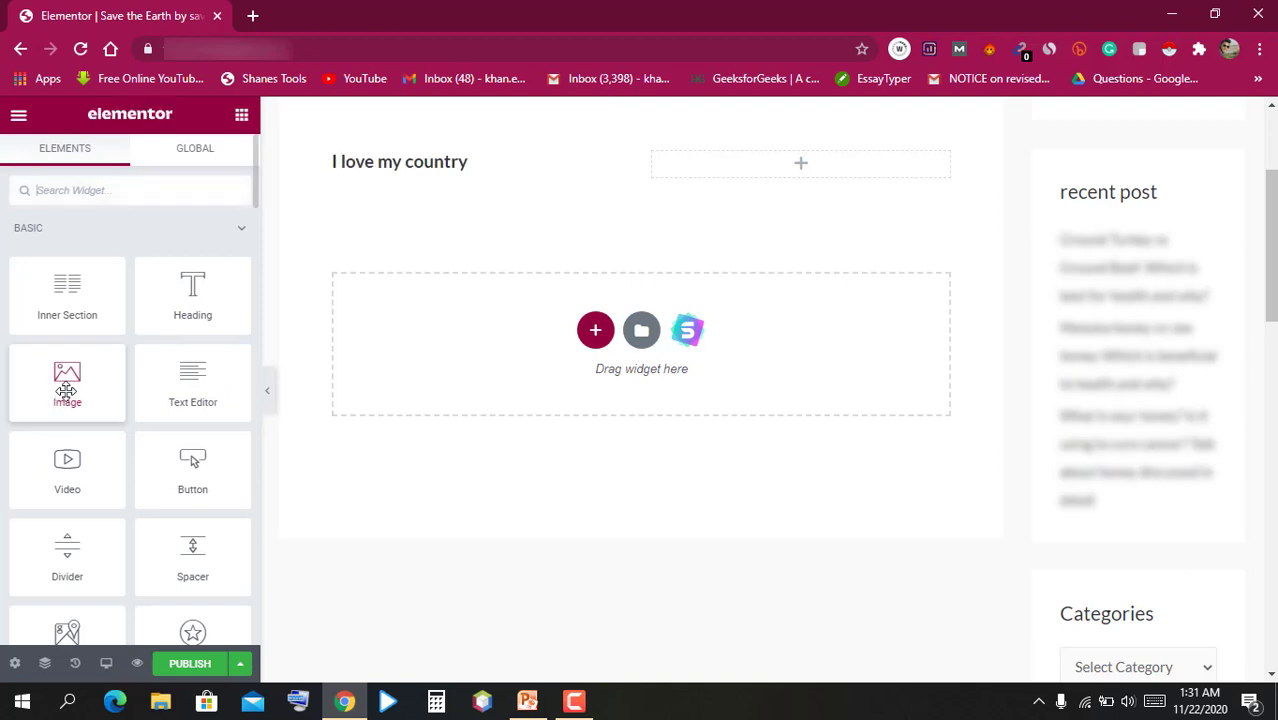
pyautogui.moveTo(66, 387); pyautogui.dragTo(800, 162)
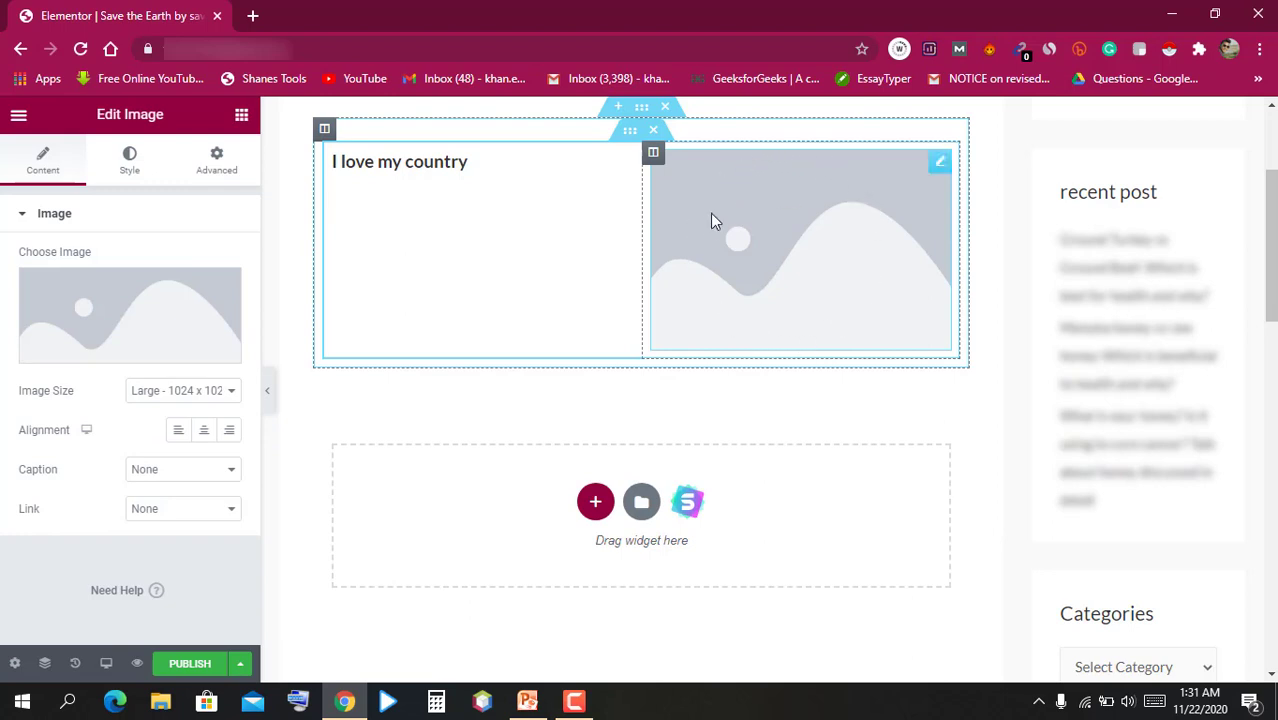
pyautogui.click(122, 331)
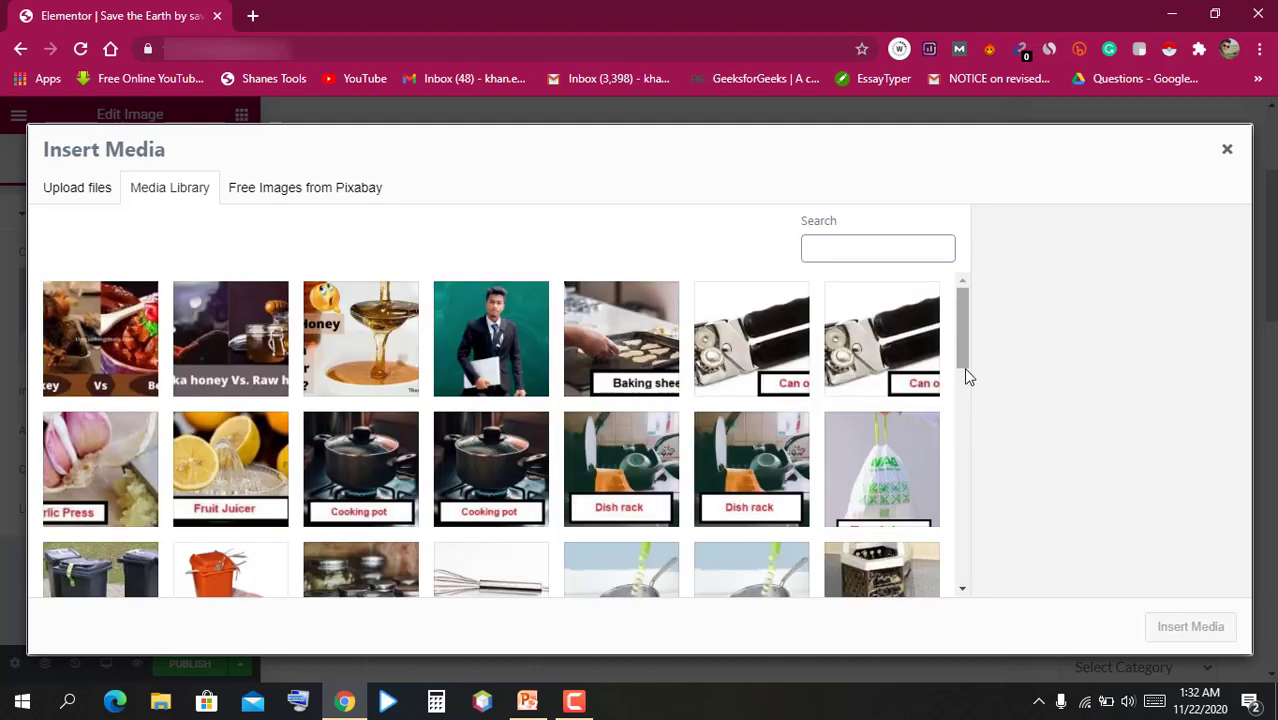
pyautogui.click(966, 372)
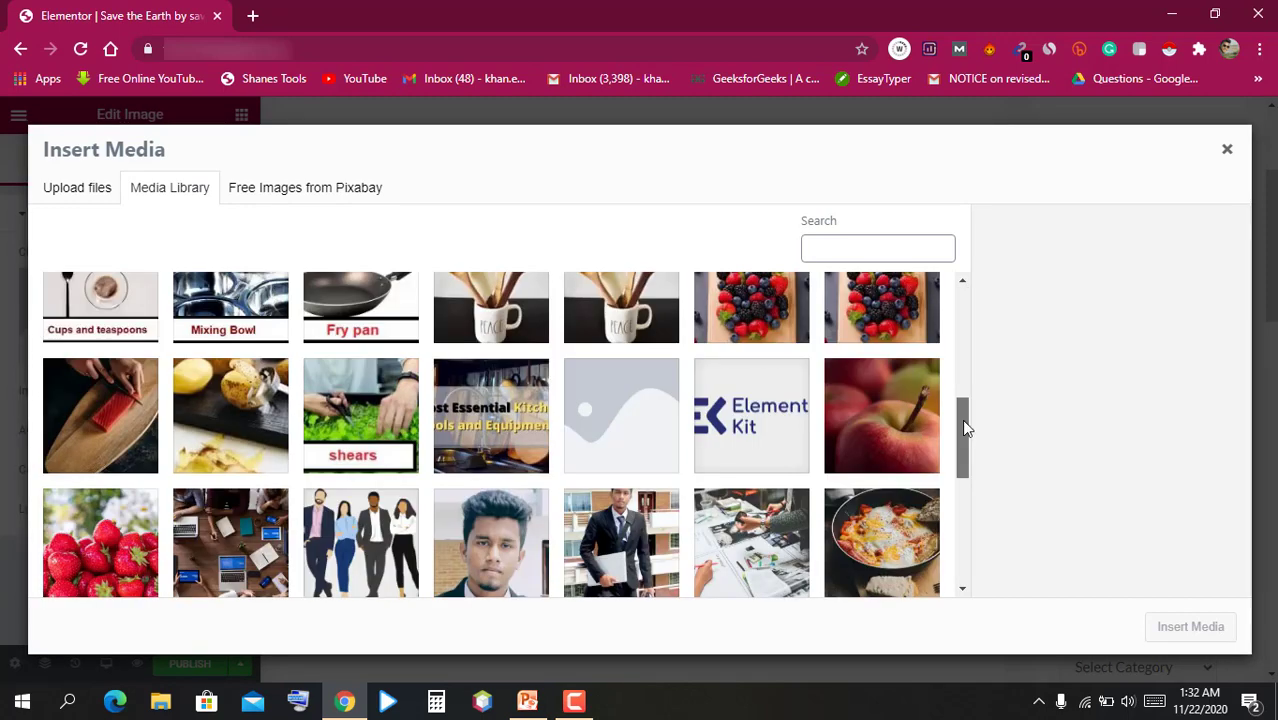
pyautogui.moveTo(963, 420); pyautogui.dragTo(963, 424)
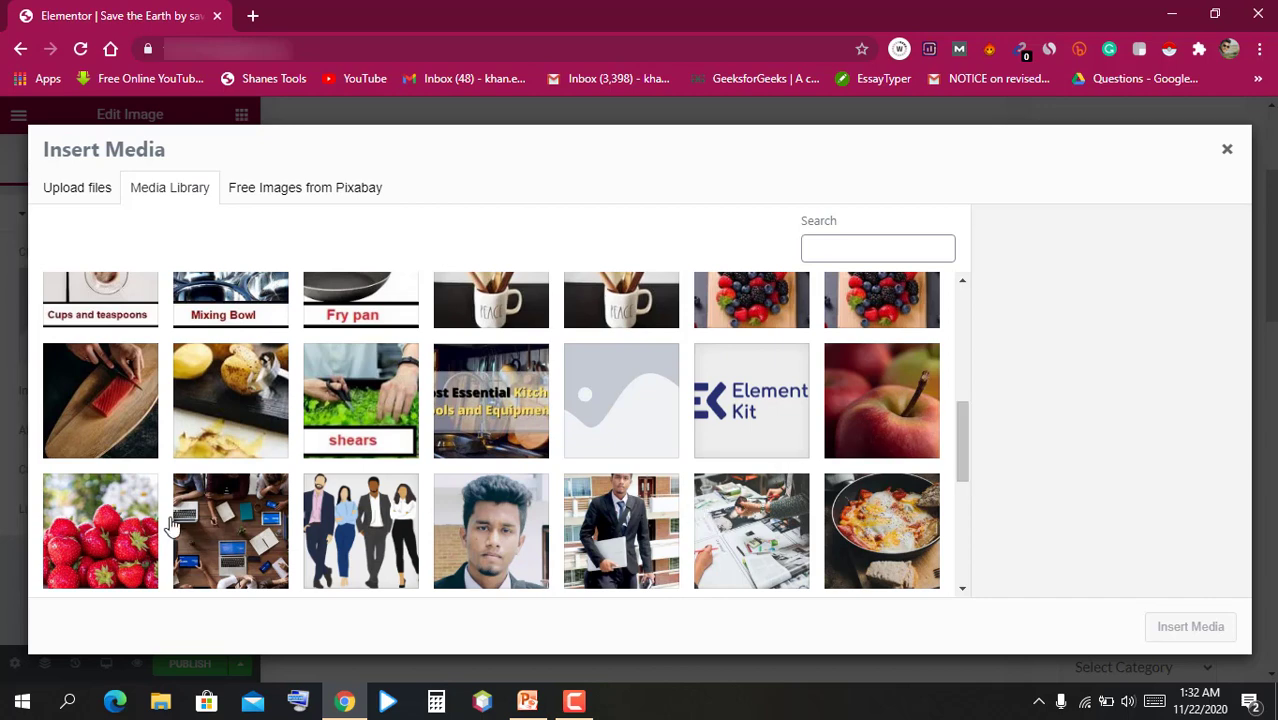
pyautogui.click(82, 537)
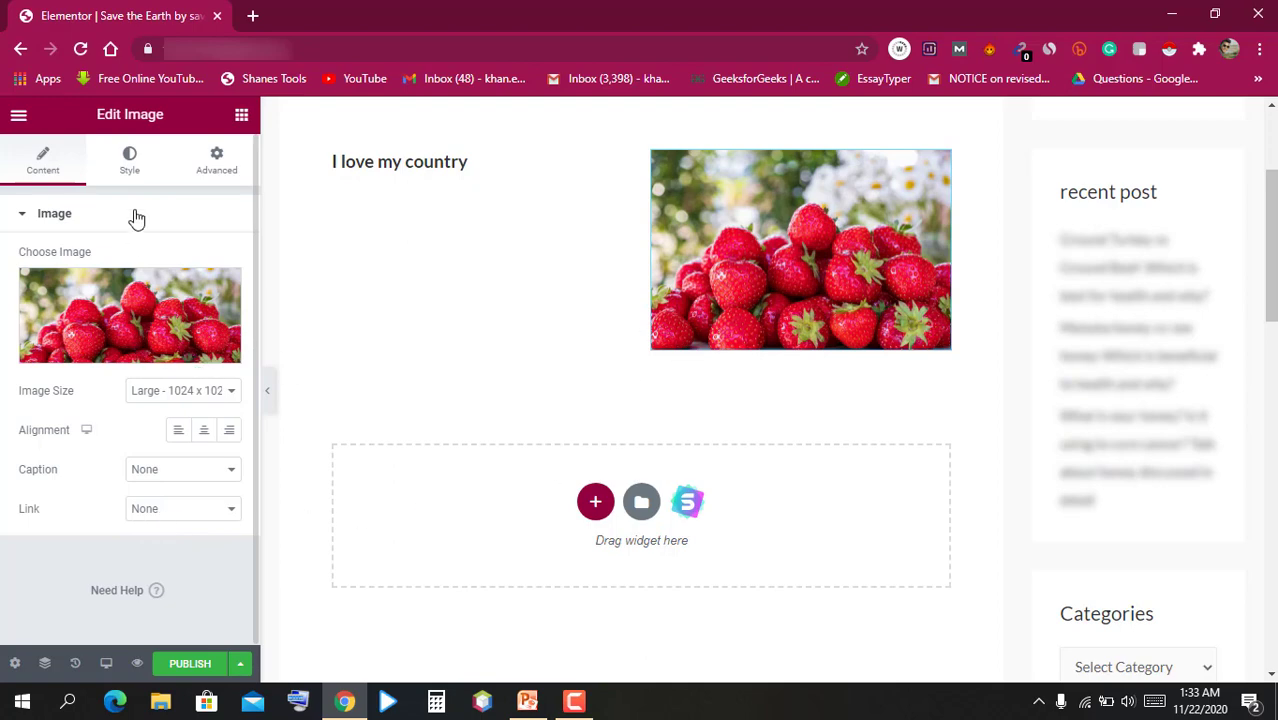
# Try the Medium - 300 x 300 size on the strawberries image and set its image size to Custom
pyautogui.click(180, 393)
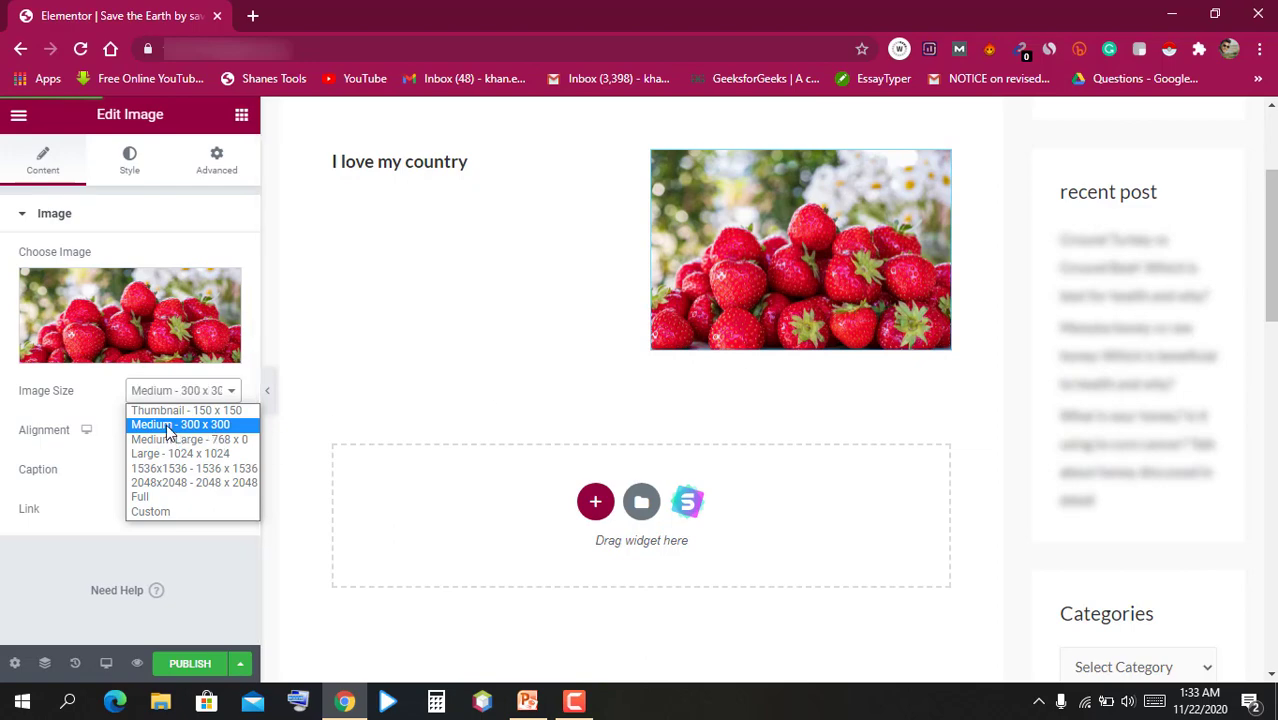
pyautogui.click(167, 428)
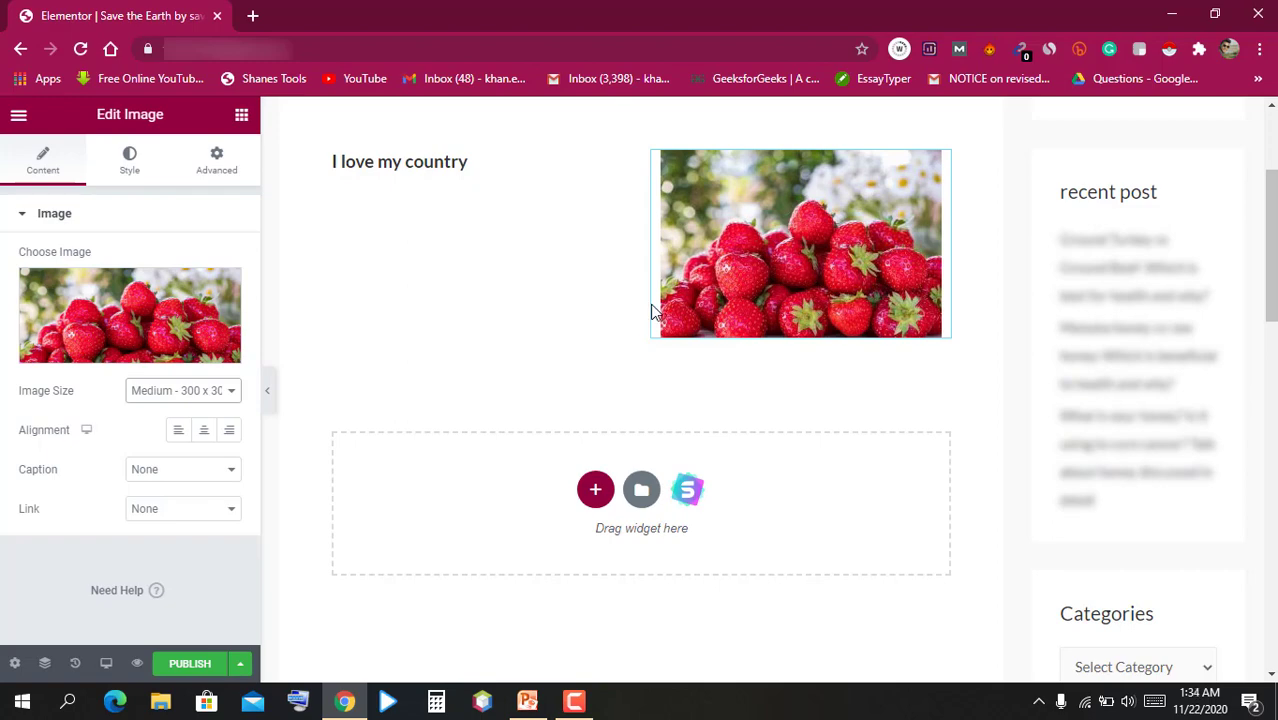
pyautogui.click(231, 394)
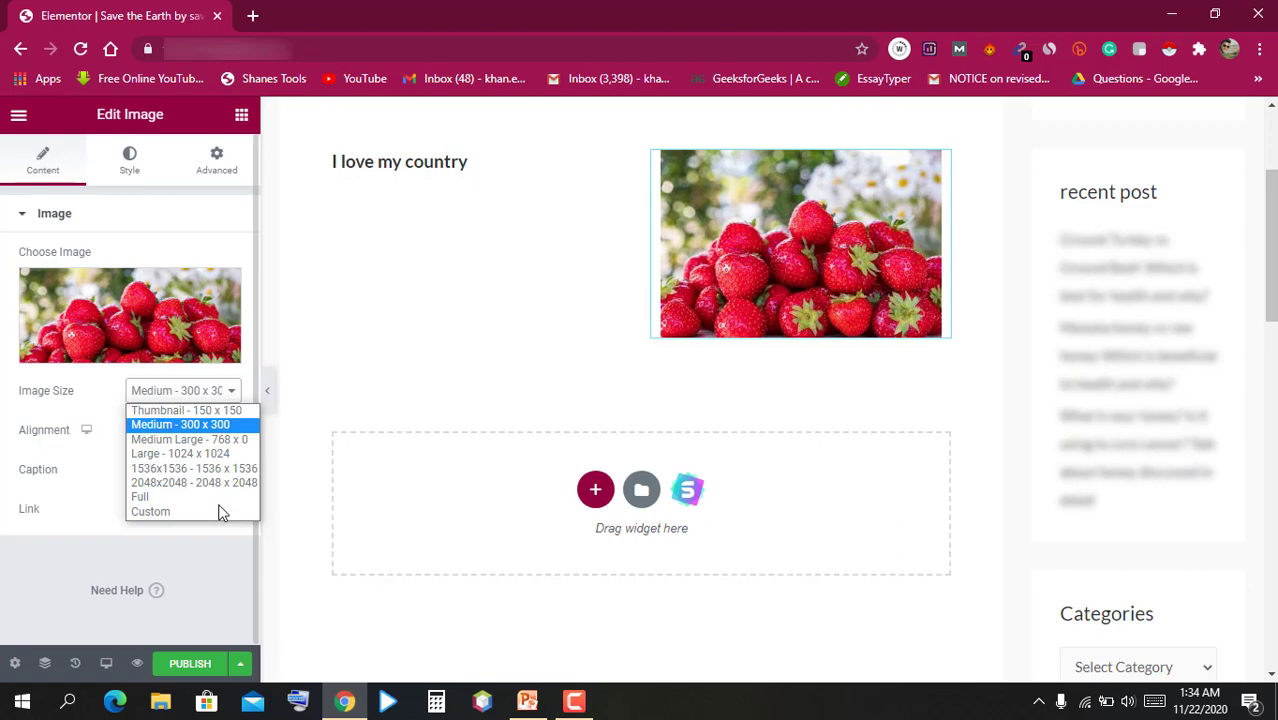
pyautogui.click(222, 512)
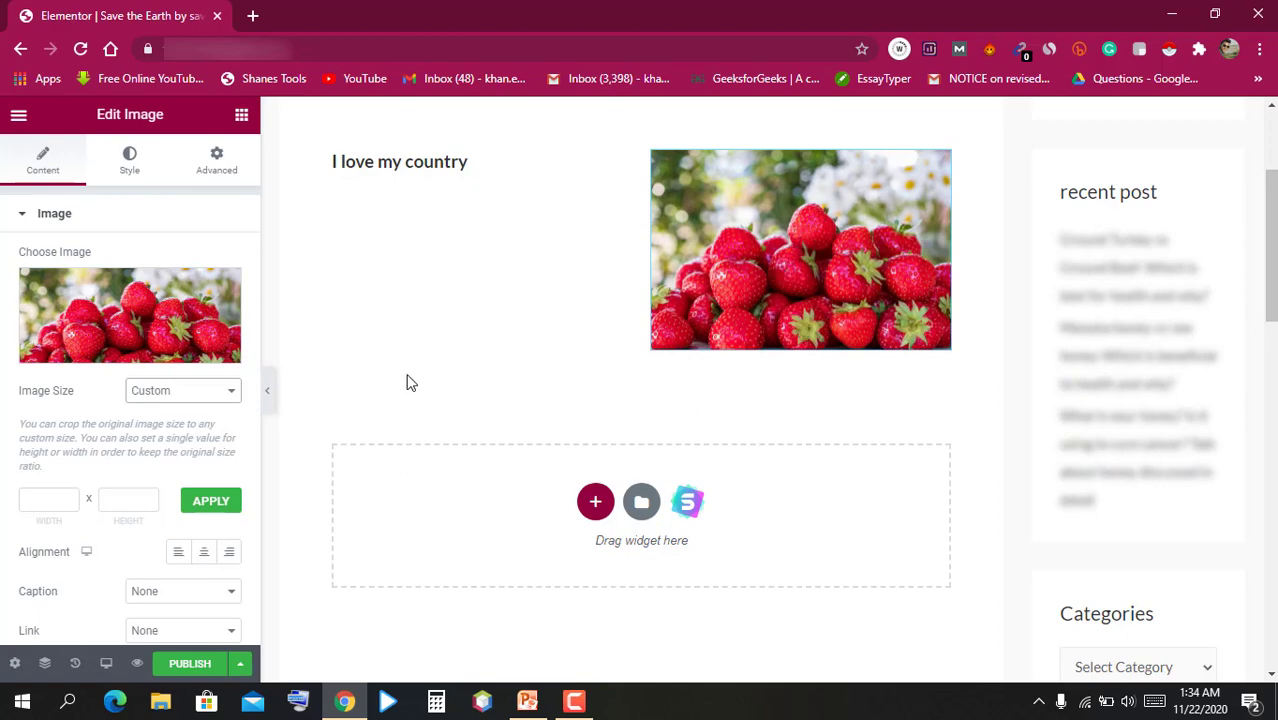
# Add a single-column section below the heading and image, and place a Text Editor widget in it
pyautogui.click(243, 118)
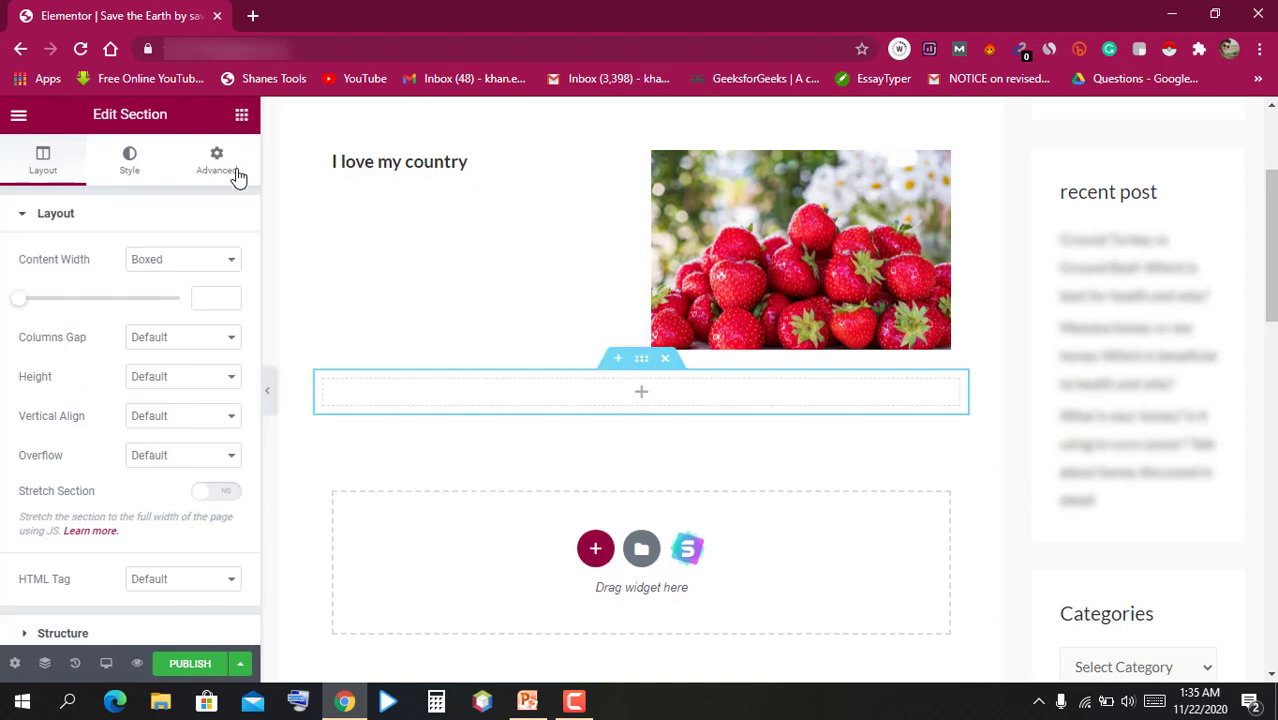
pyautogui.click(240, 116)
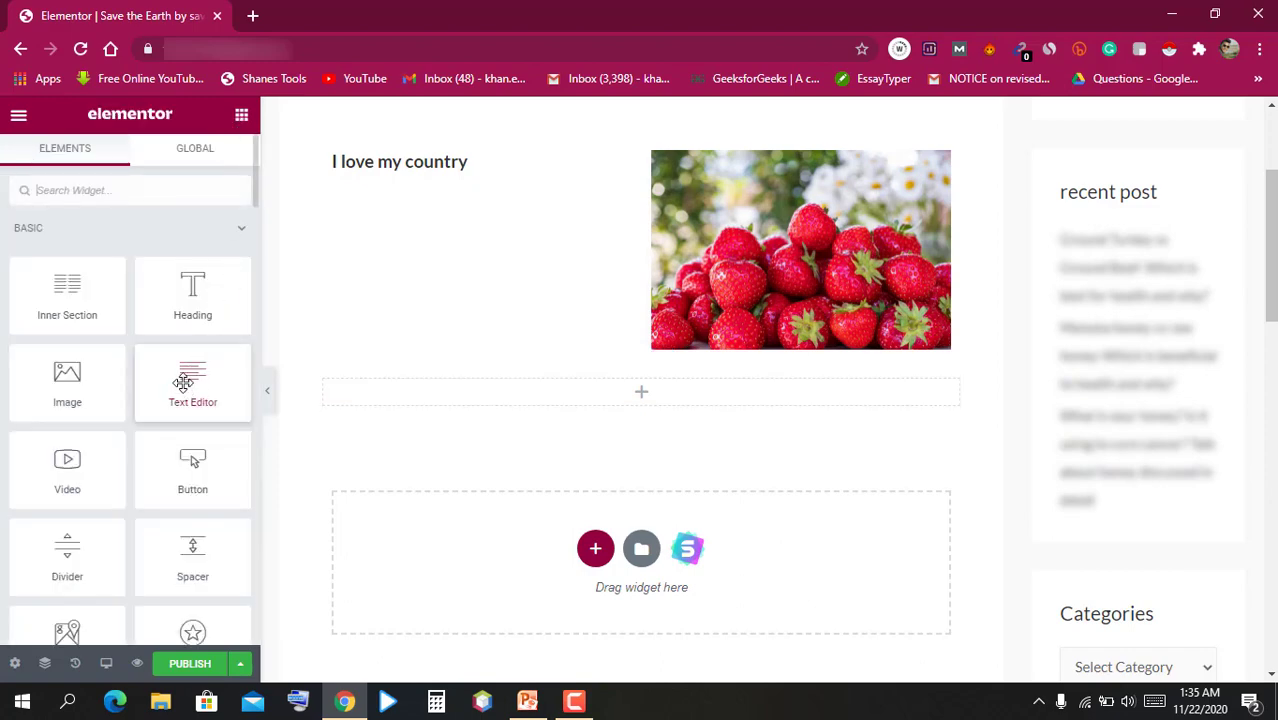
pyautogui.moveTo(193, 380); pyautogui.dragTo(643, 391)
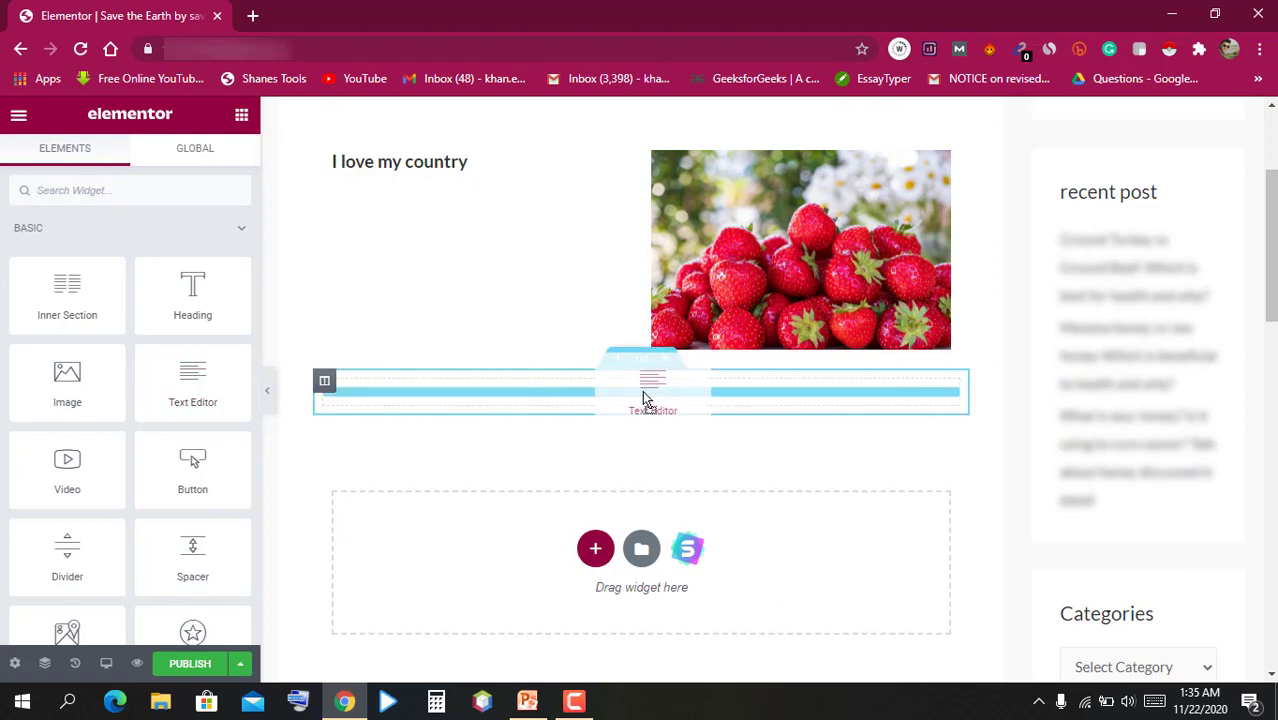
pyautogui.moveTo(643, 391); pyautogui.dragTo(643, 391)
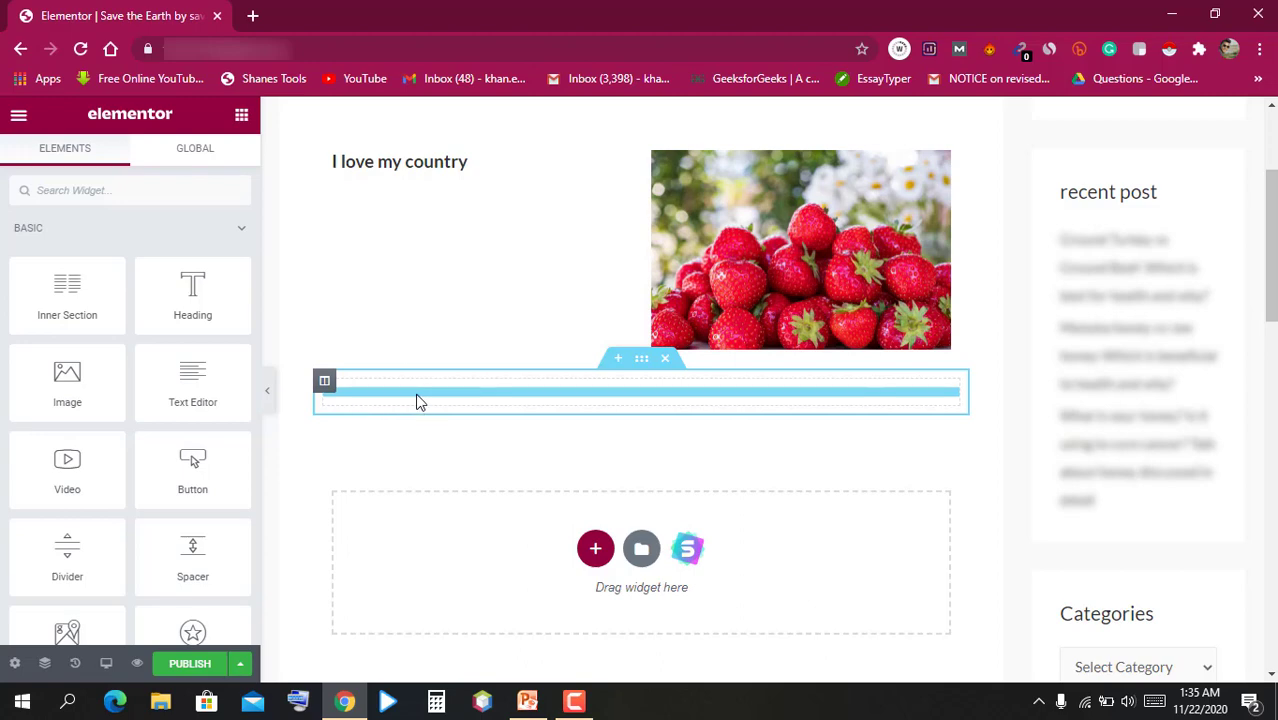
pyautogui.moveTo(420, 402); pyautogui.dragTo(417, 399)
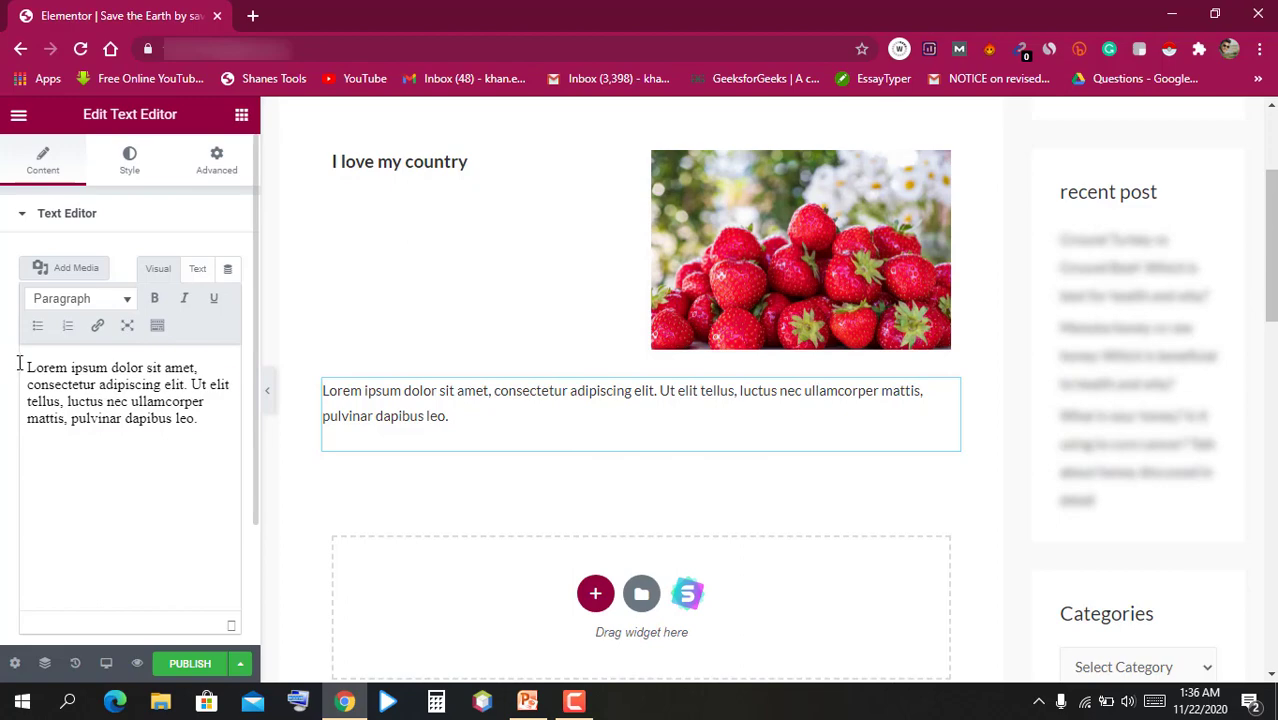
# Replace the text editor's placeholder paragraph with "My country is bangladesh" and make it bold
pyautogui.tripleClick(24, 361)
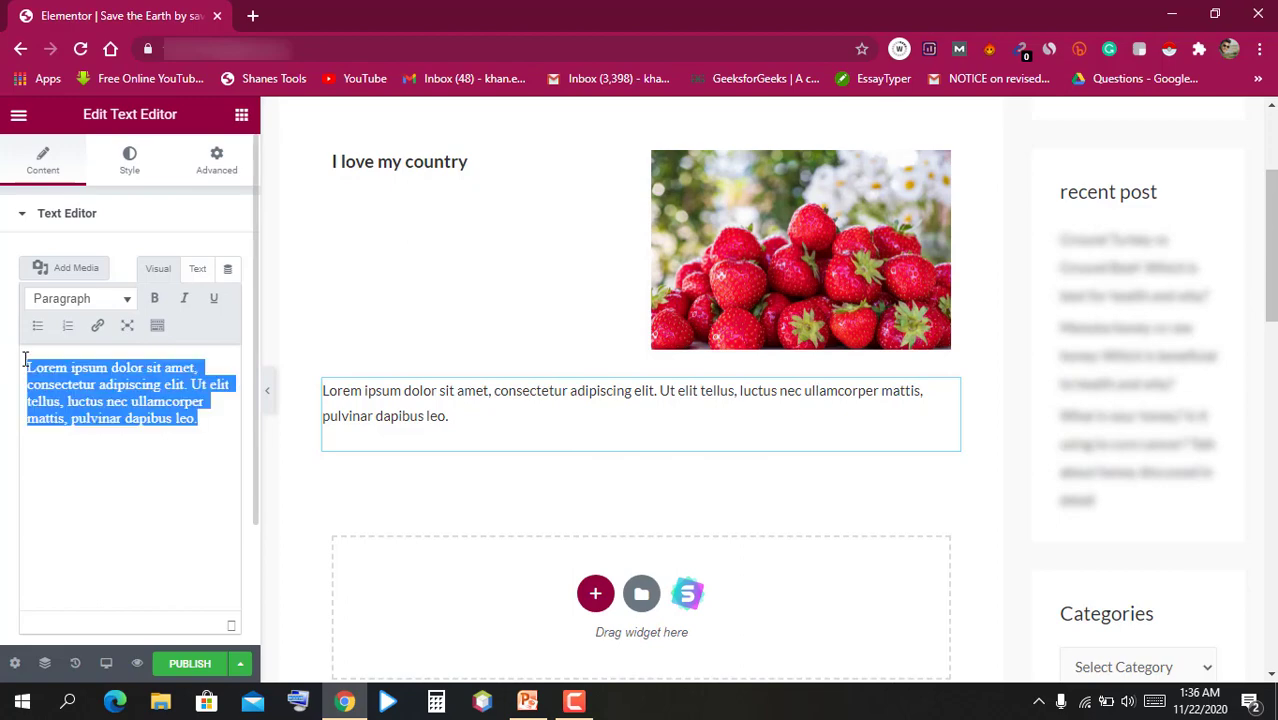
pyautogui.write('My country is bangladesh')
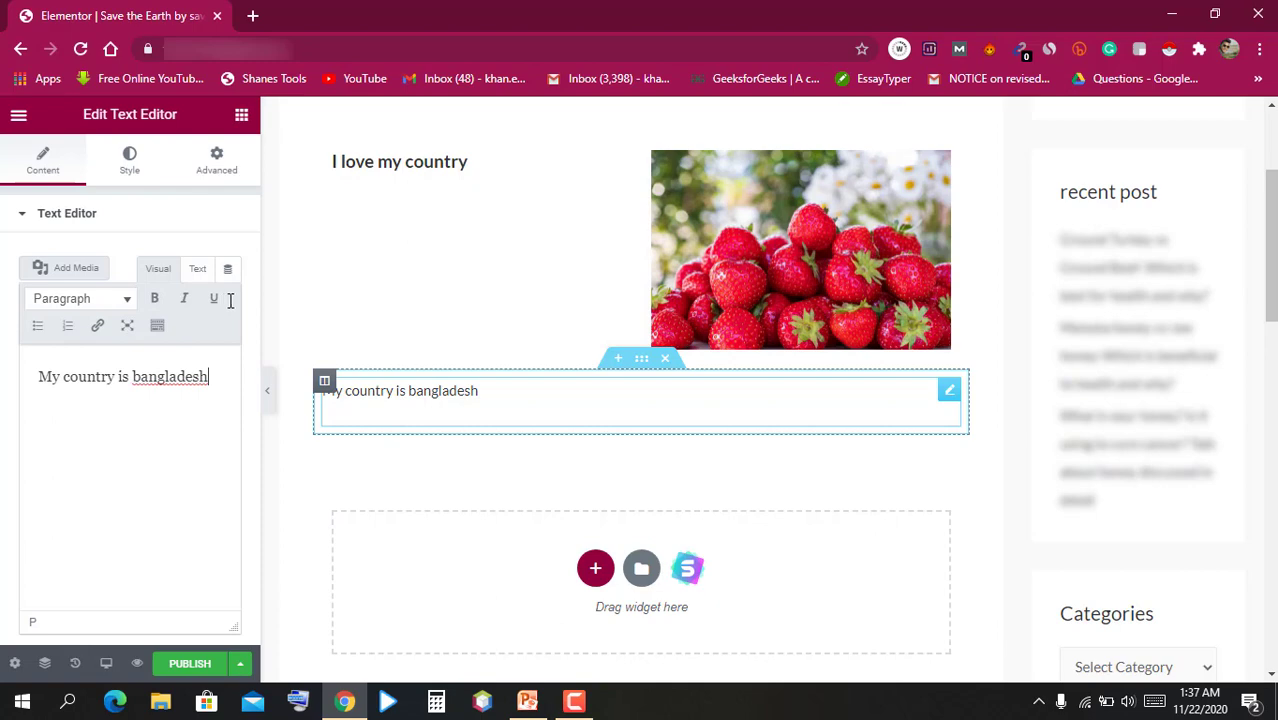
pyautogui.click(155, 300)
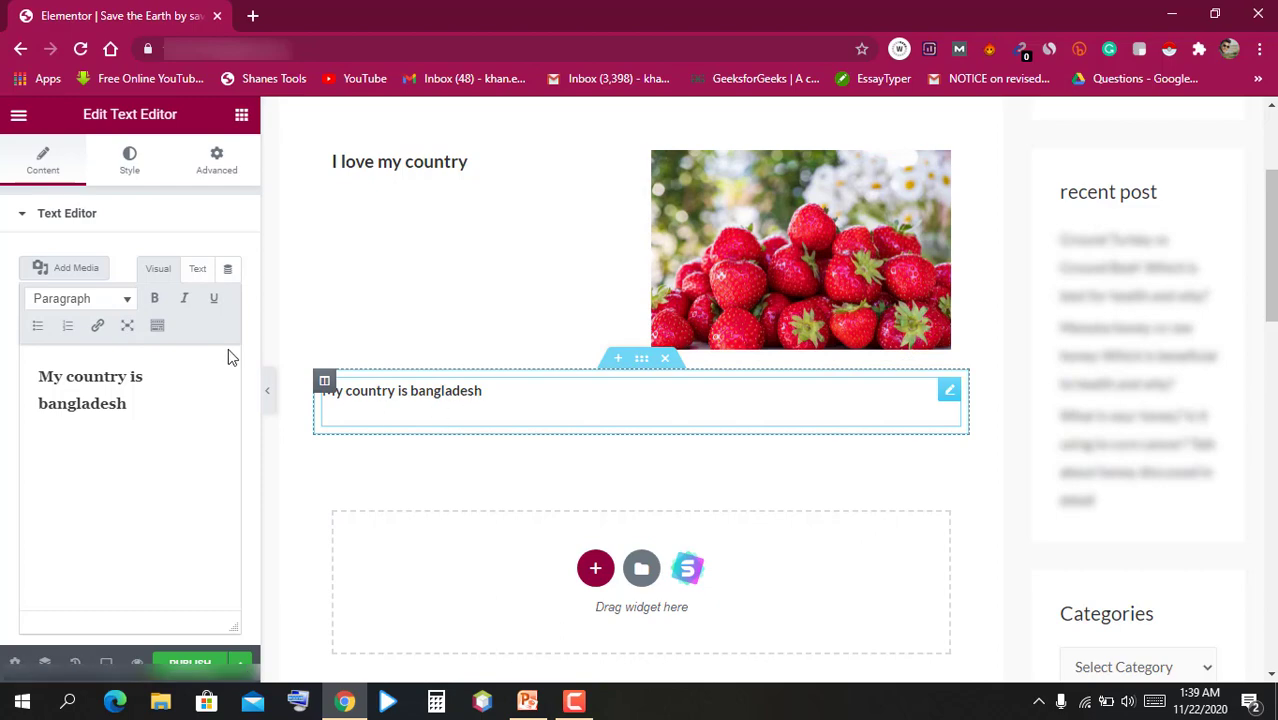
# Add a single-column section below the bold text and place a Button widget in it
pyautogui.click(241, 118)
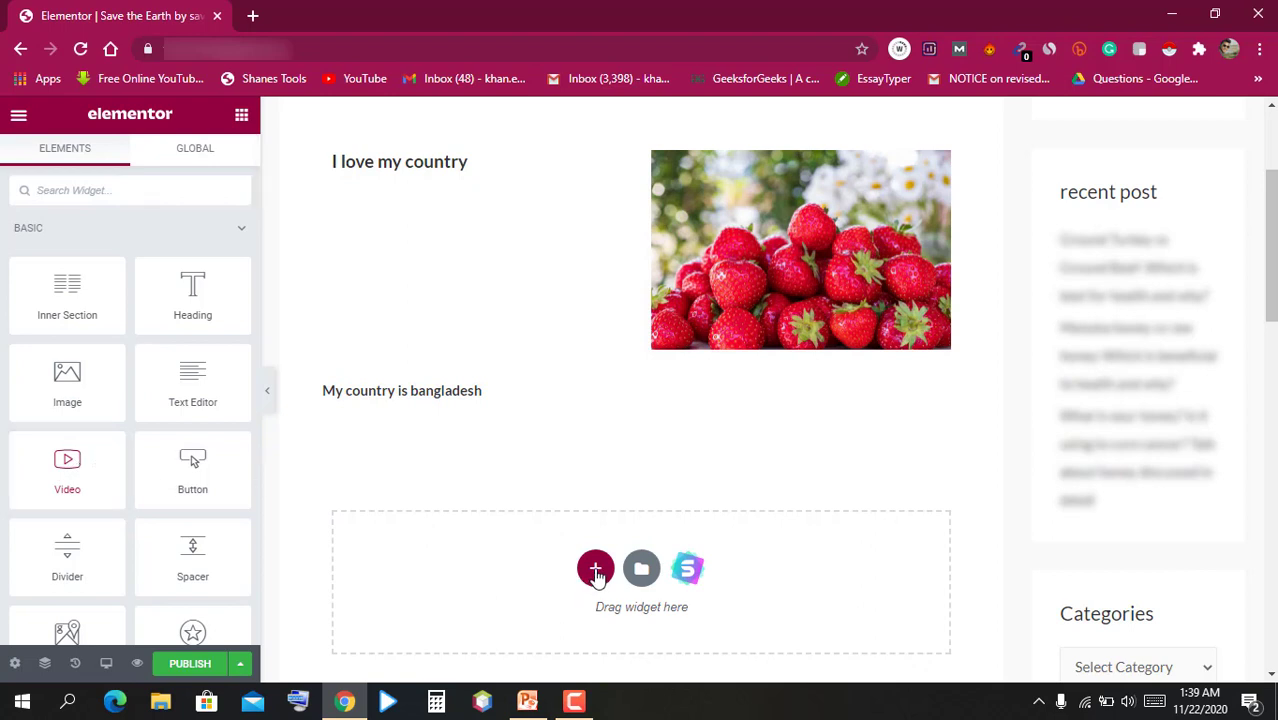
pyautogui.click(596, 574)
pyautogui.moveTo(214, 480); pyautogui.dragTo(594, 578)
pyautogui.click(594, 577)
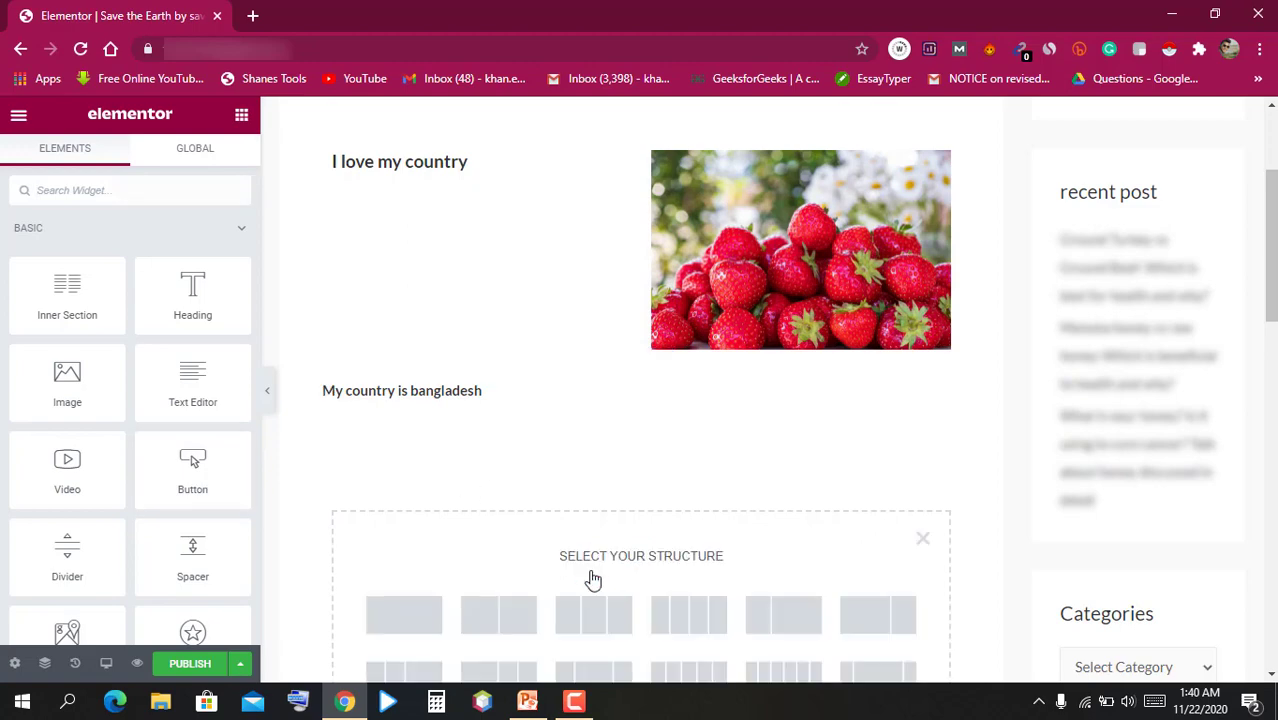
pyautogui.click(416, 627)
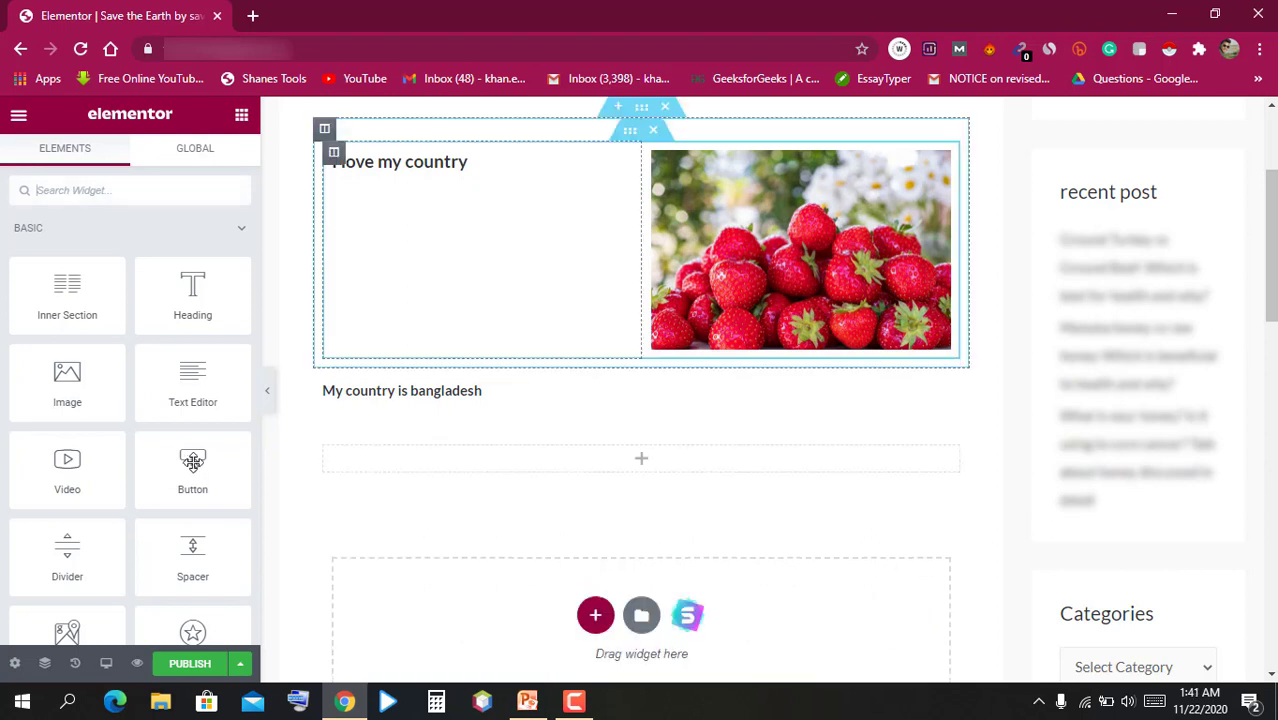
pyautogui.moveTo(190, 465); pyautogui.dragTo(634, 463)
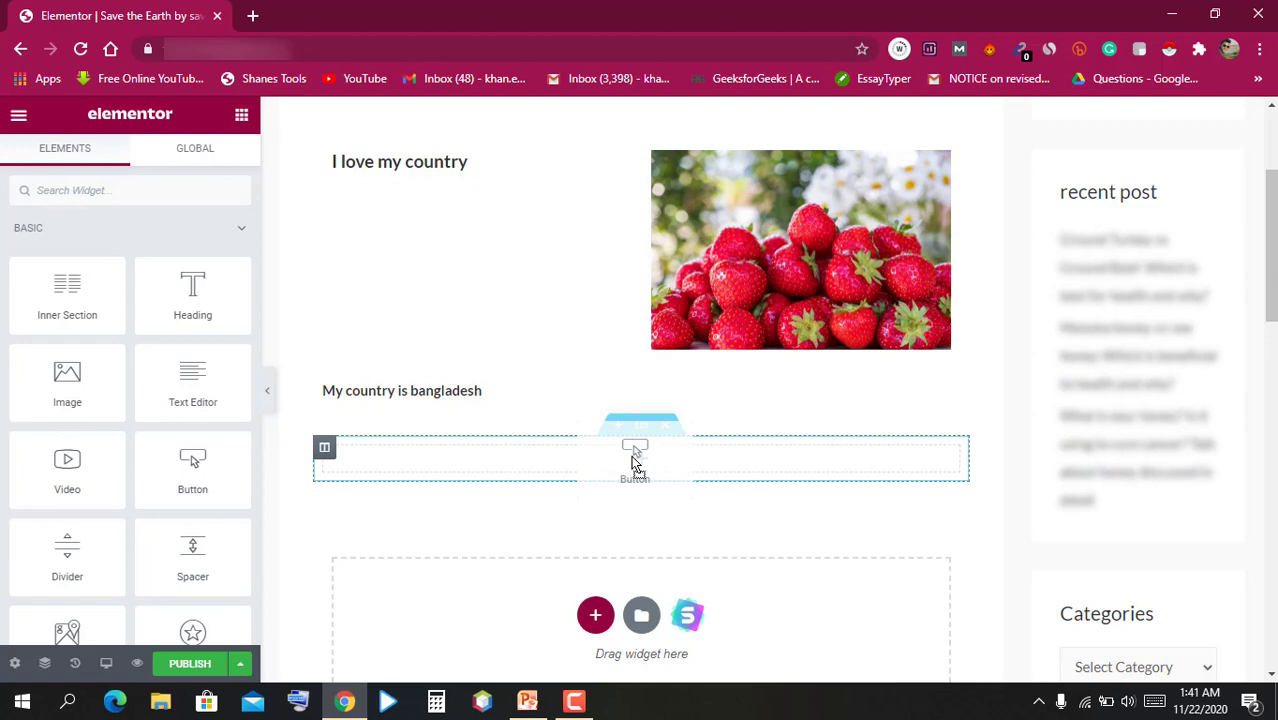
pyautogui.moveTo(634, 463); pyautogui.dragTo(632, 463)
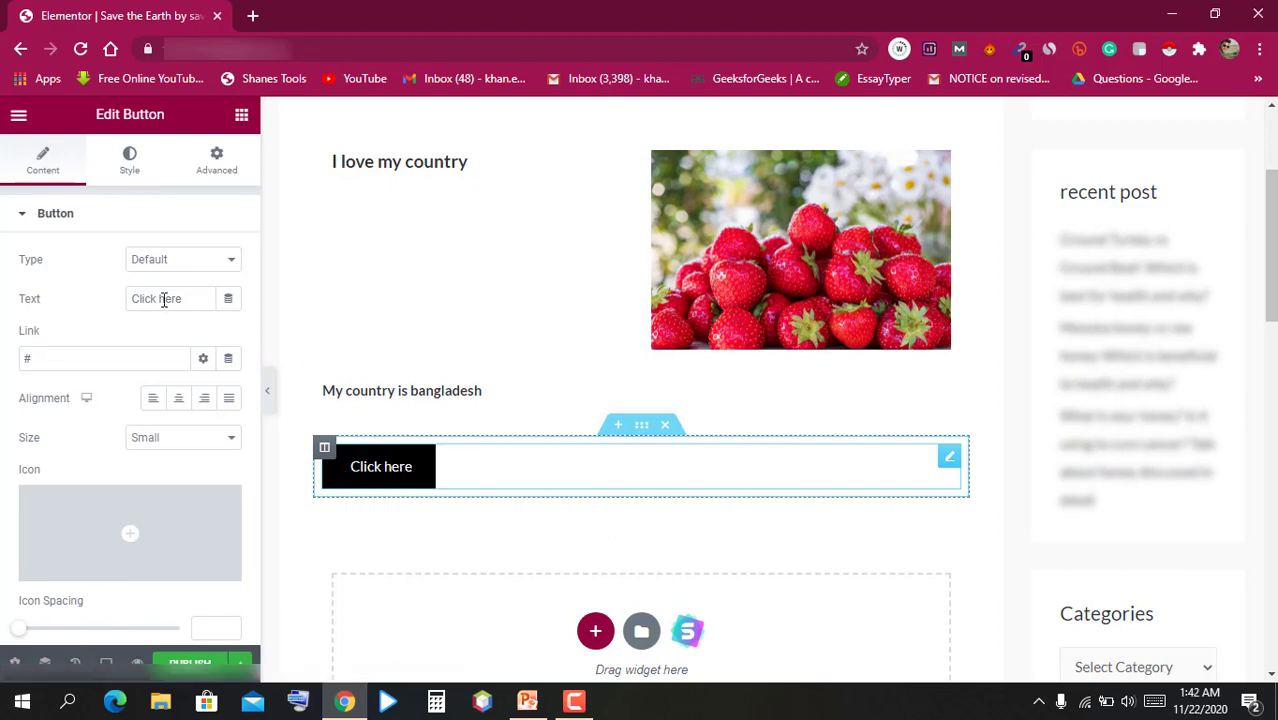
# Change the button's text to "sign up" and align the button to the center
pyautogui.tripleClick(133, 300)
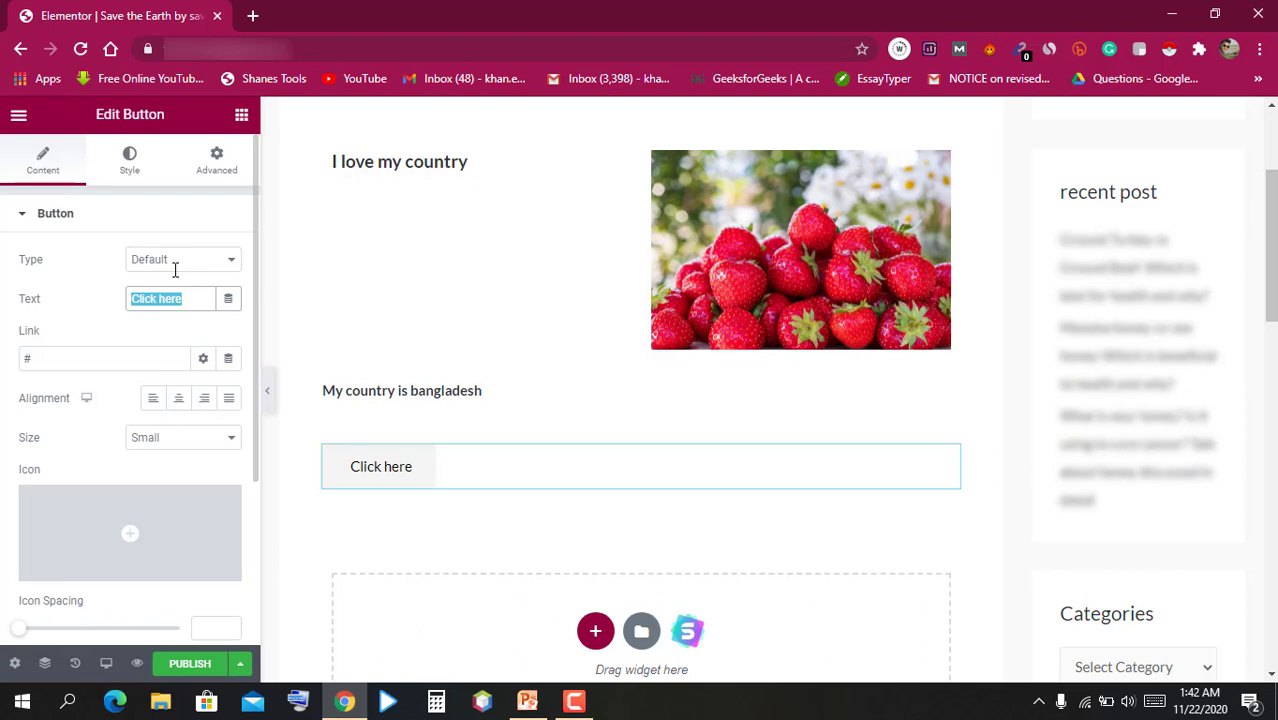
pyautogui.write('sign up')
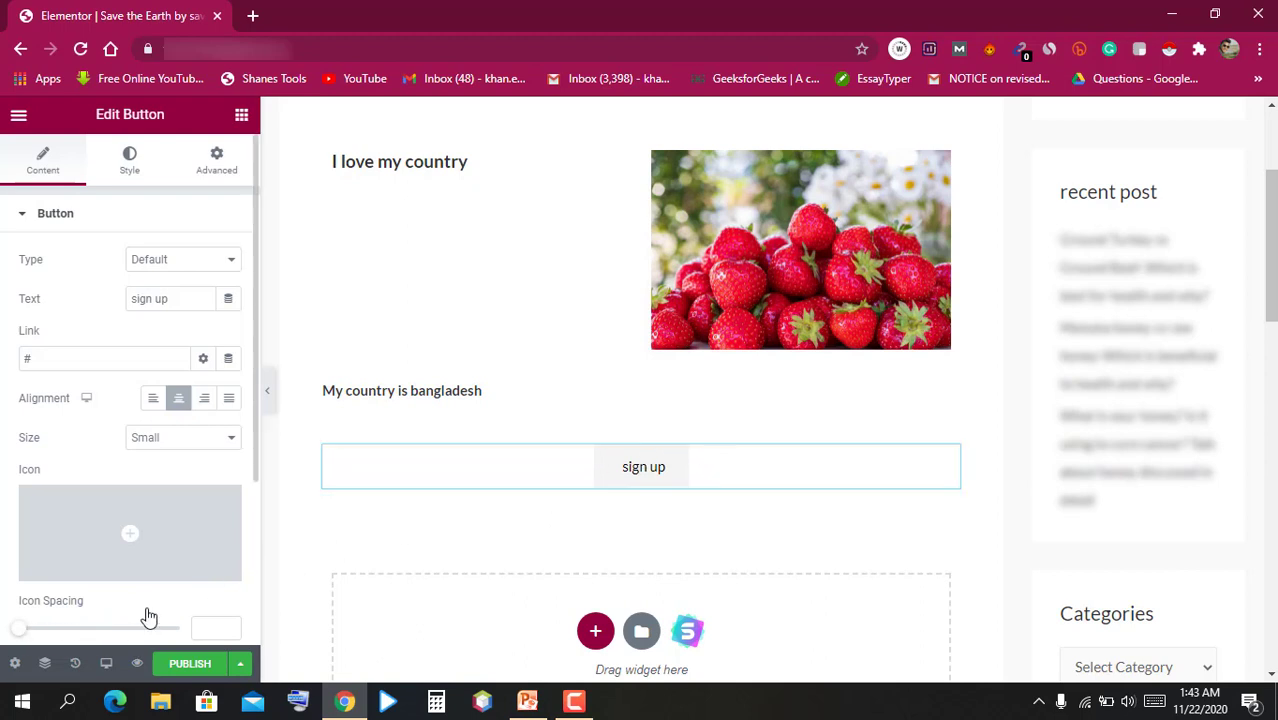
# Try to place a Divider widget between the strawberries image and the bold text
pyautogui.click(241, 117)
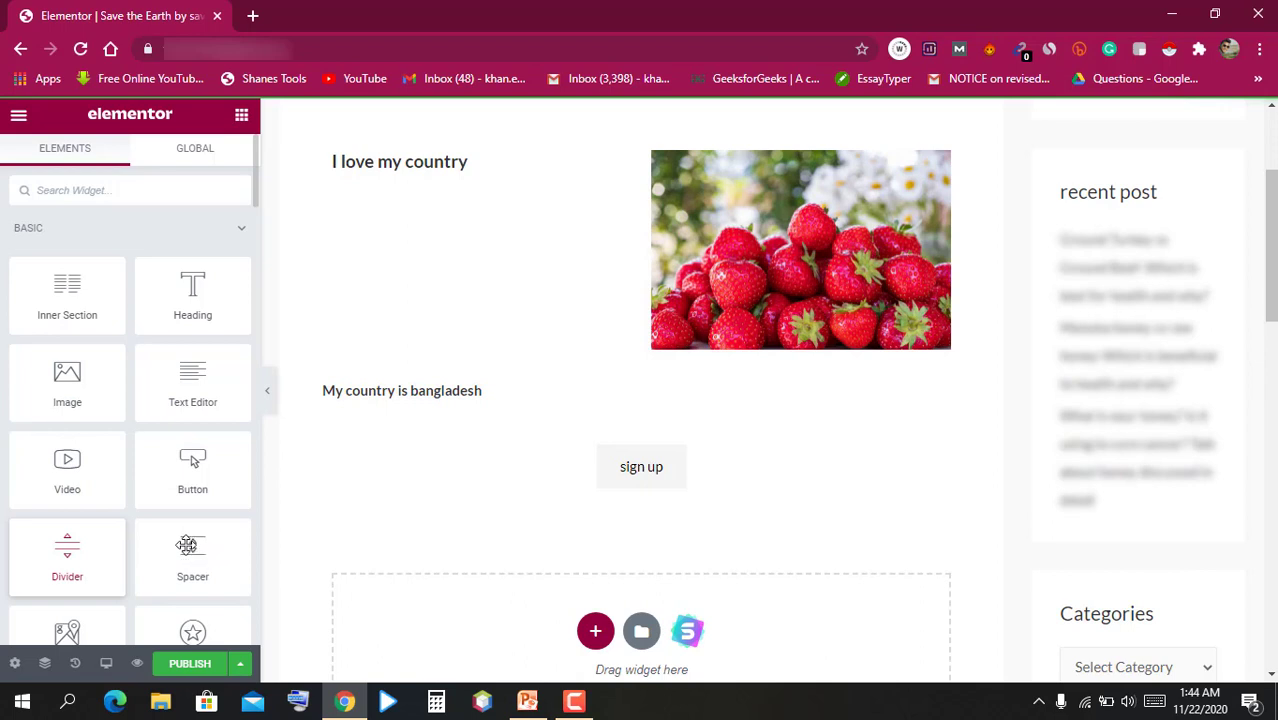
pyautogui.moveTo(73, 548); pyautogui.dragTo(866, 360)
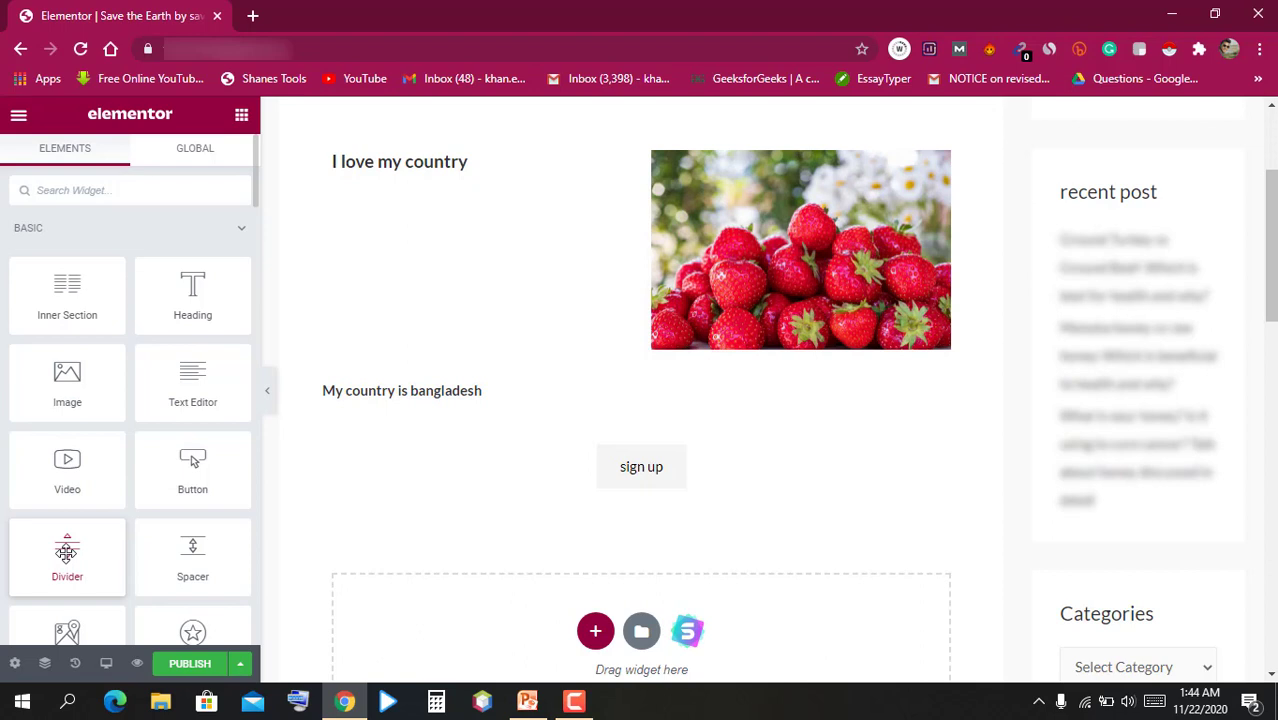
pyautogui.moveTo(66, 552); pyautogui.dragTo(459, 366)
pyautogui.moveTo(459, 366); pyautogui.dragTo(640, 369)
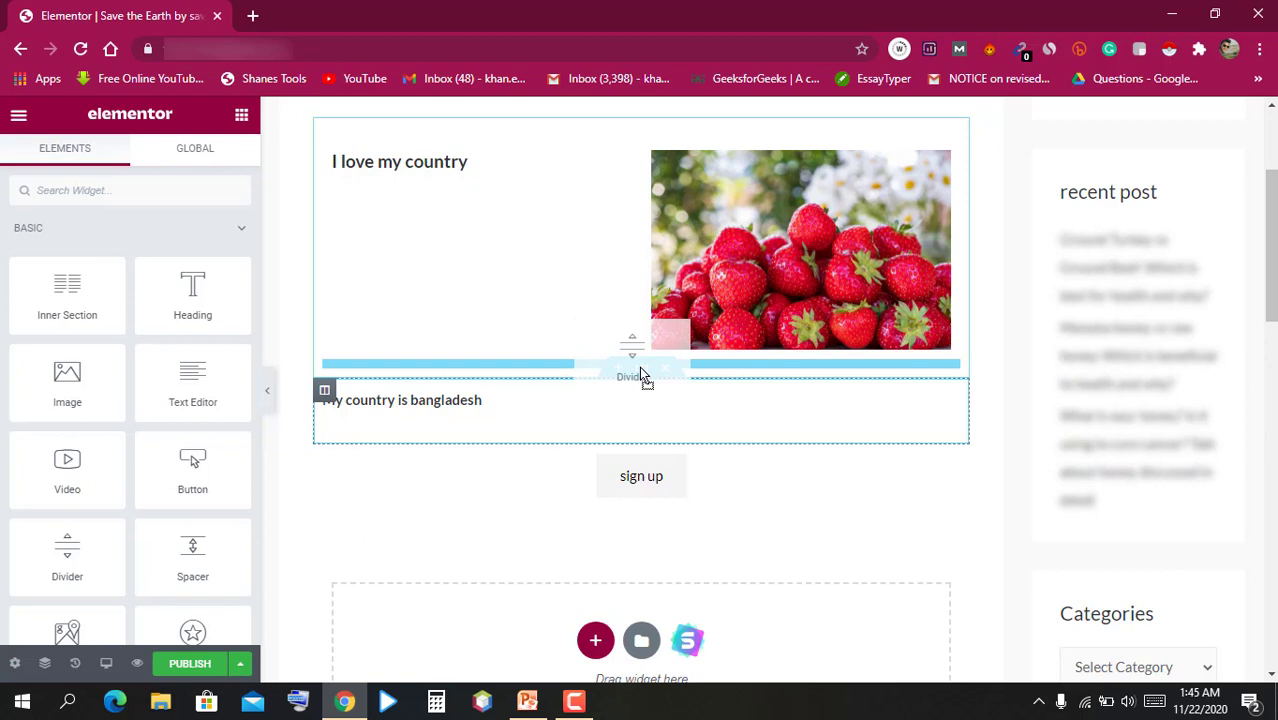
pyautogui.moveTo(640, 367); pyautogui.dragTo(640, 367)
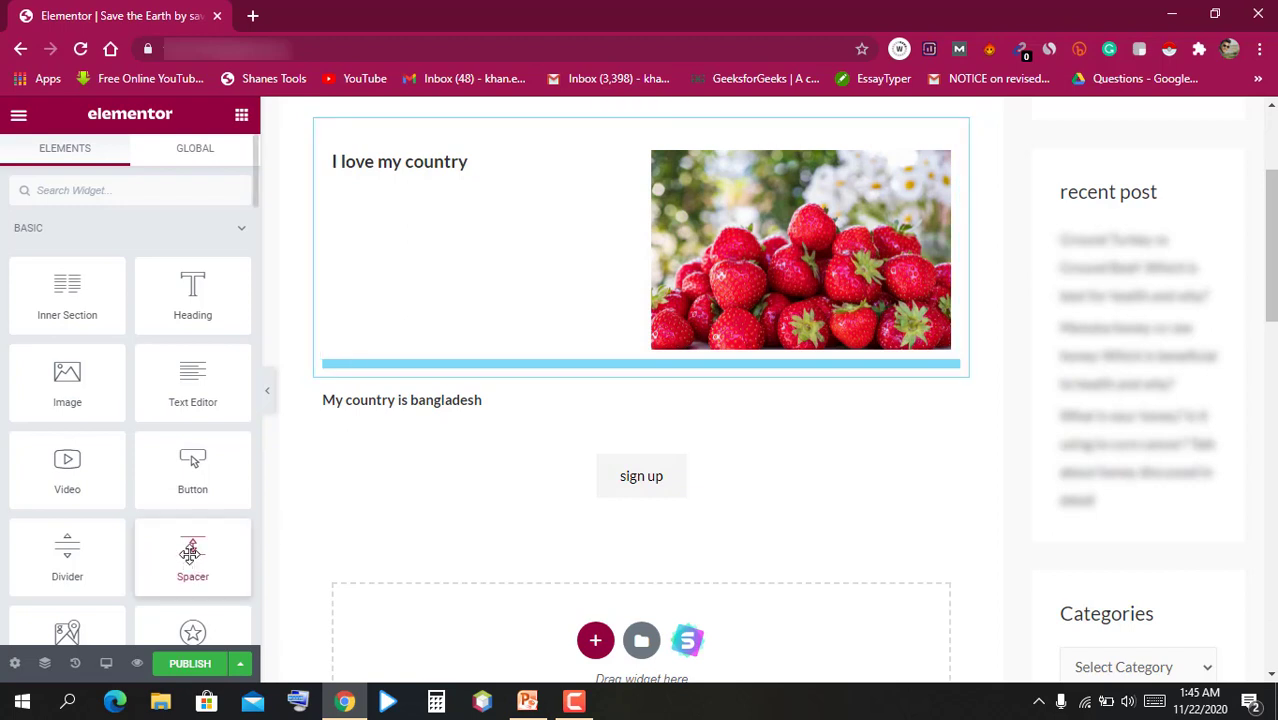
# Place a Spacer widget above the bold text and set its space to 132 px
pyautogui.moveTo(226, 536); pyautogui.dragTo(504, 412)
pyautogui.moveTo(504, 412); pyautogui.dragTo(475, 383)
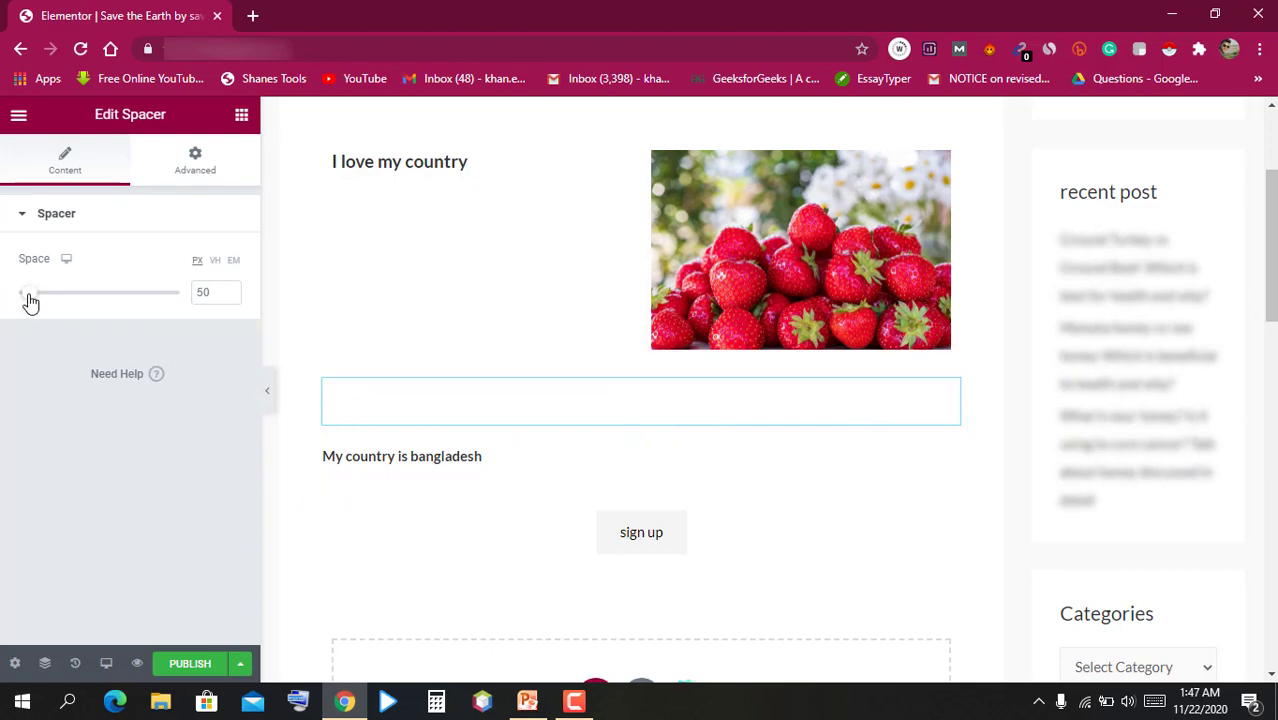
pyautogui.moveTo(36, 303); pyautogui.dragTo(82, 298)
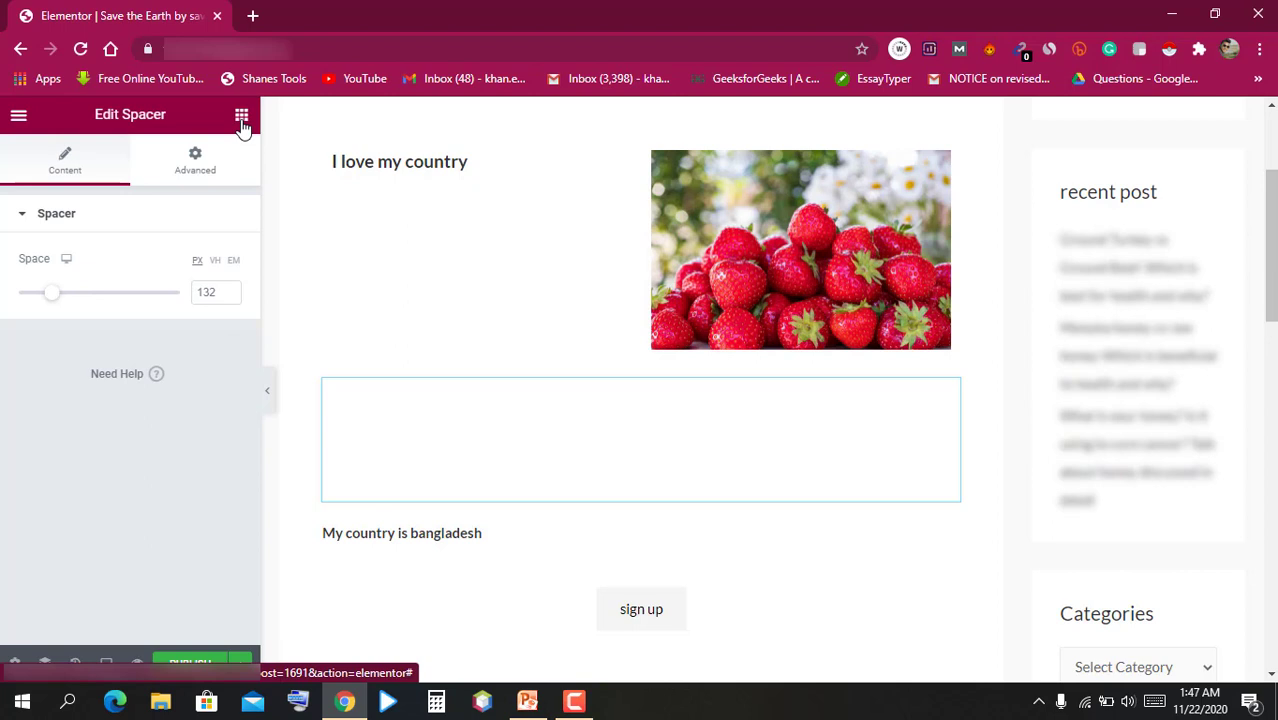
# Add a single-column section below the sign up button and place a Google Maps widget with the location Dhaka in it
pyautogui.click(241, 117)
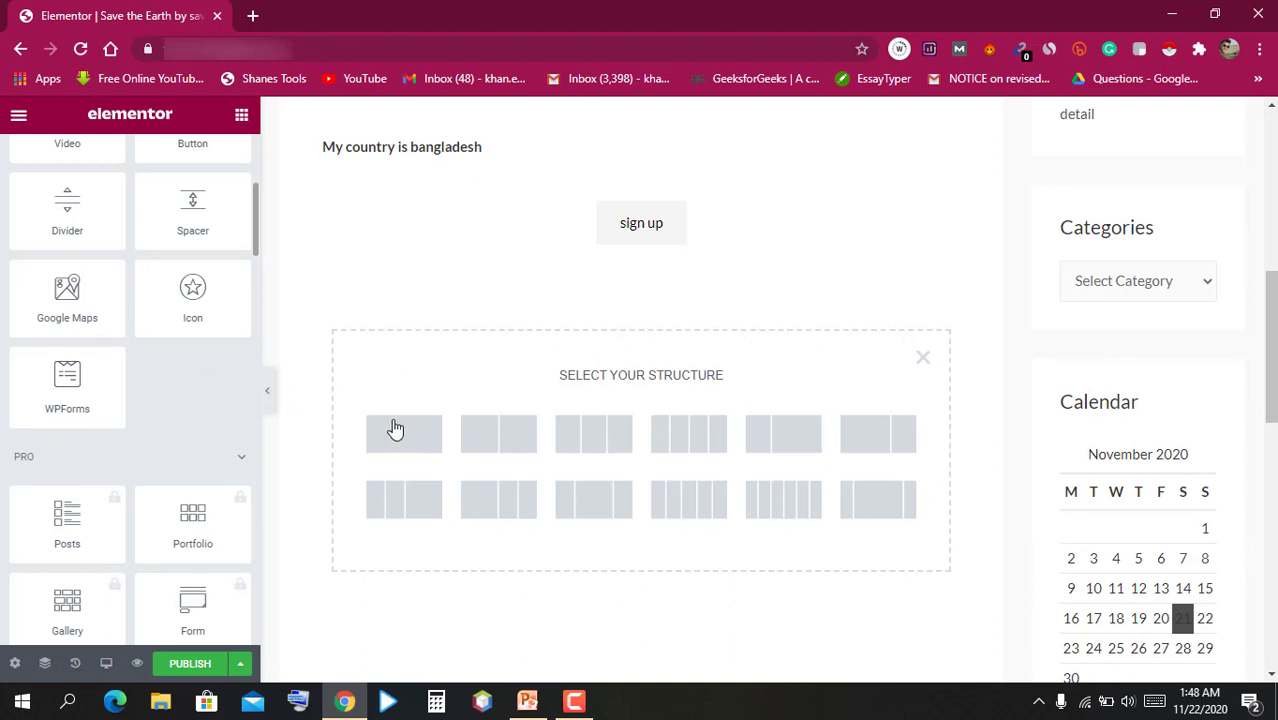
pyautogui.click(396, 429)
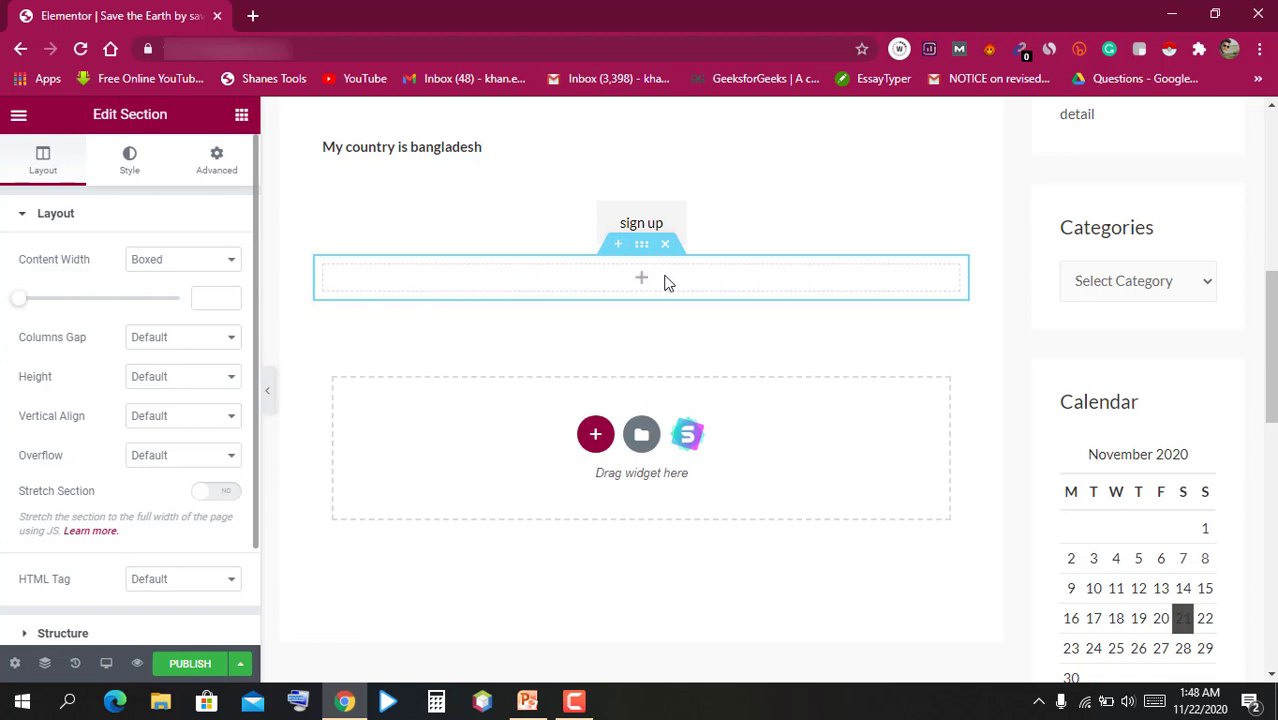
pyautogui.click(243, 116)
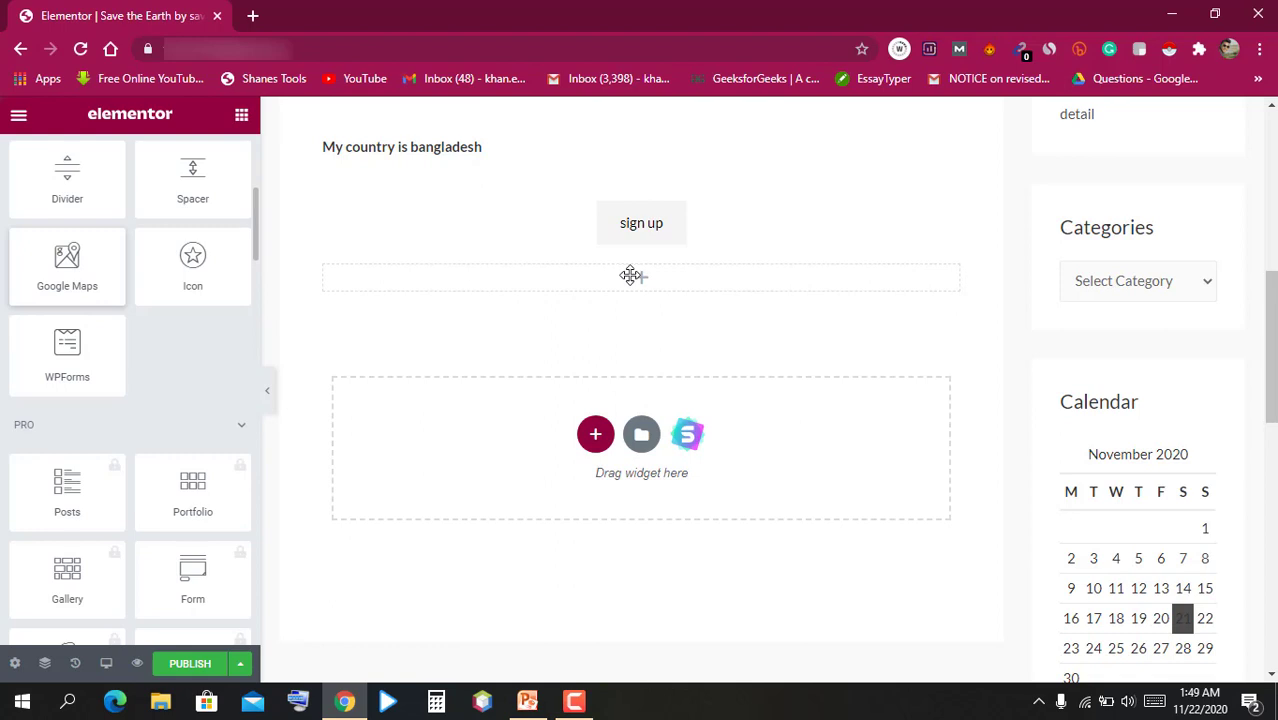
pyautogui.moveTo(630, 275); pyautogui.dragTo(630, 274)
pyautogui.moveTo(630, 274); pyautogui.dragTo(630, 275)
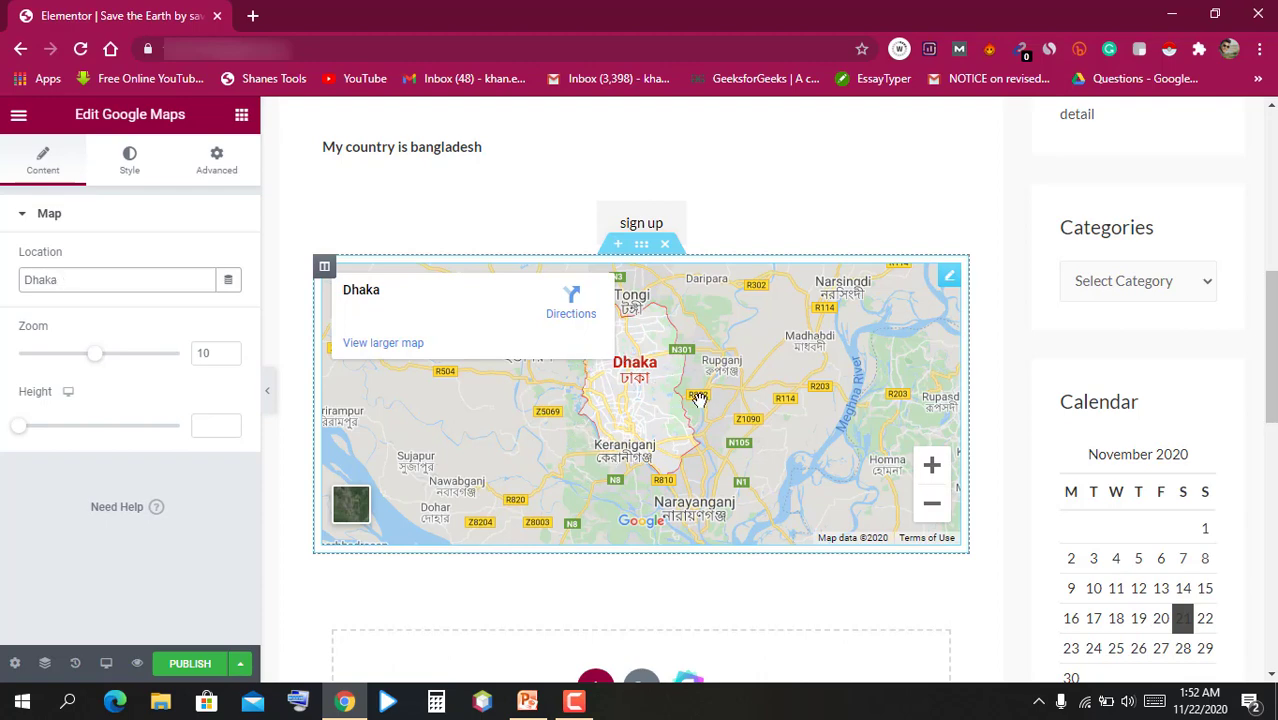
# Add a single-column section below the map and place an Icon widget in it
pyautogui.click(241, 118)
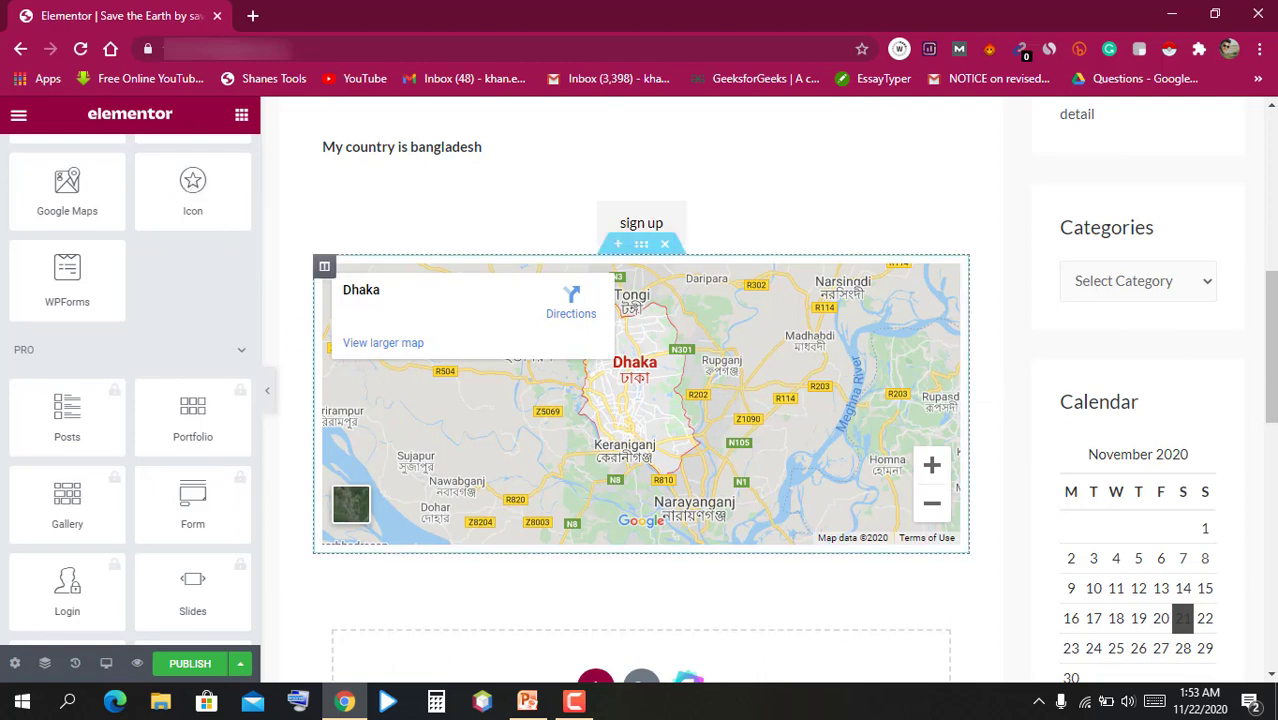
pyautogui.scroll(-1, 640, 400)
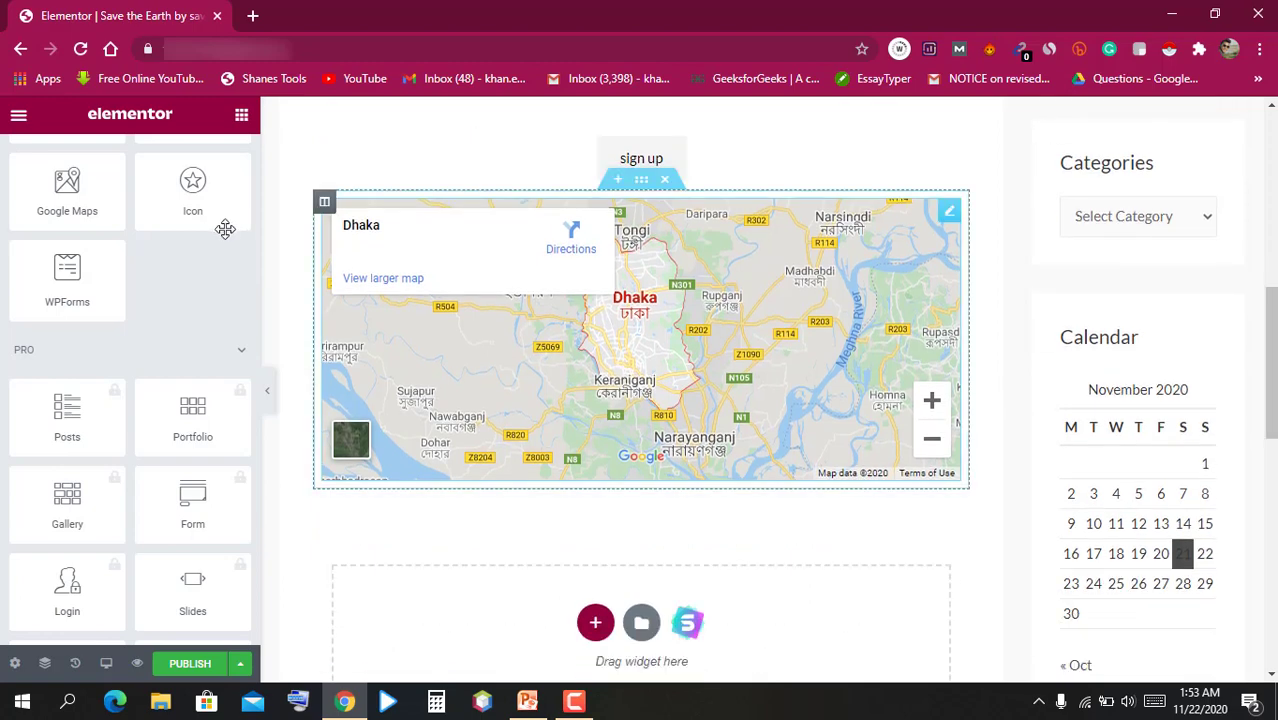
pyautogui.moveTo(199, 229); pyautogui.dragTo(569, 637)
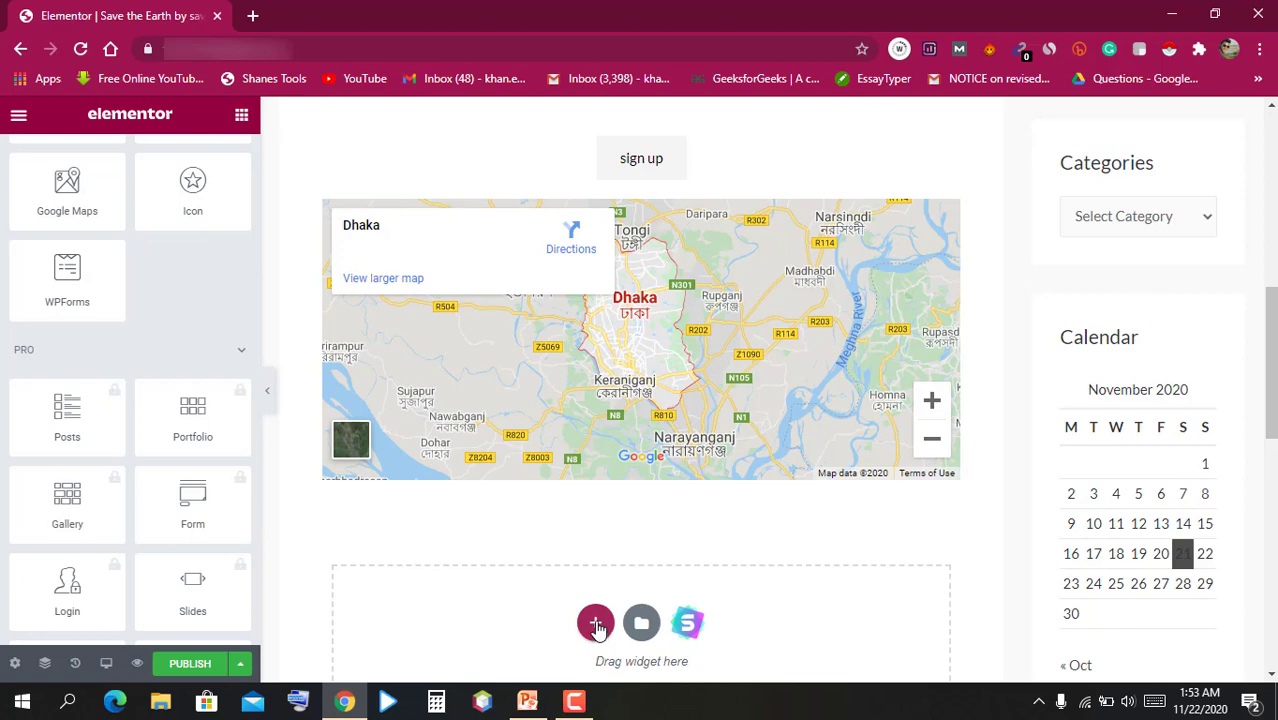
pyautogui.click(595, 623)
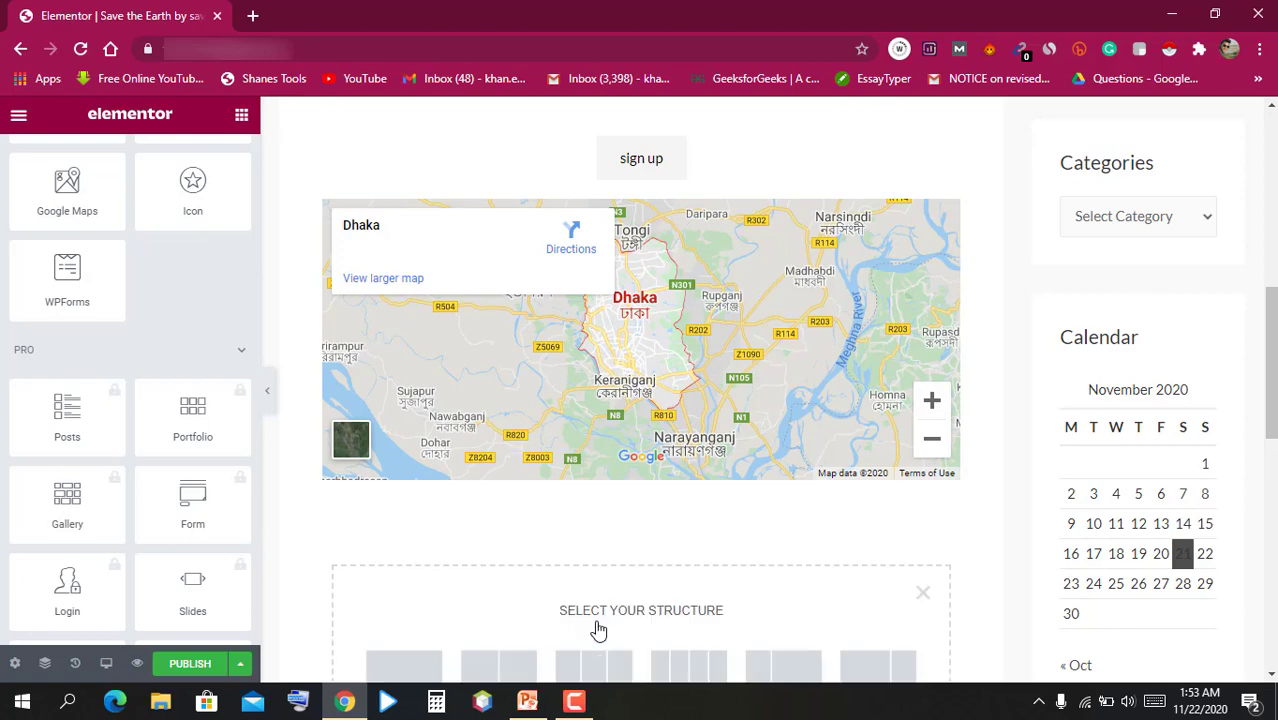
pyautogui.click(408, 672)
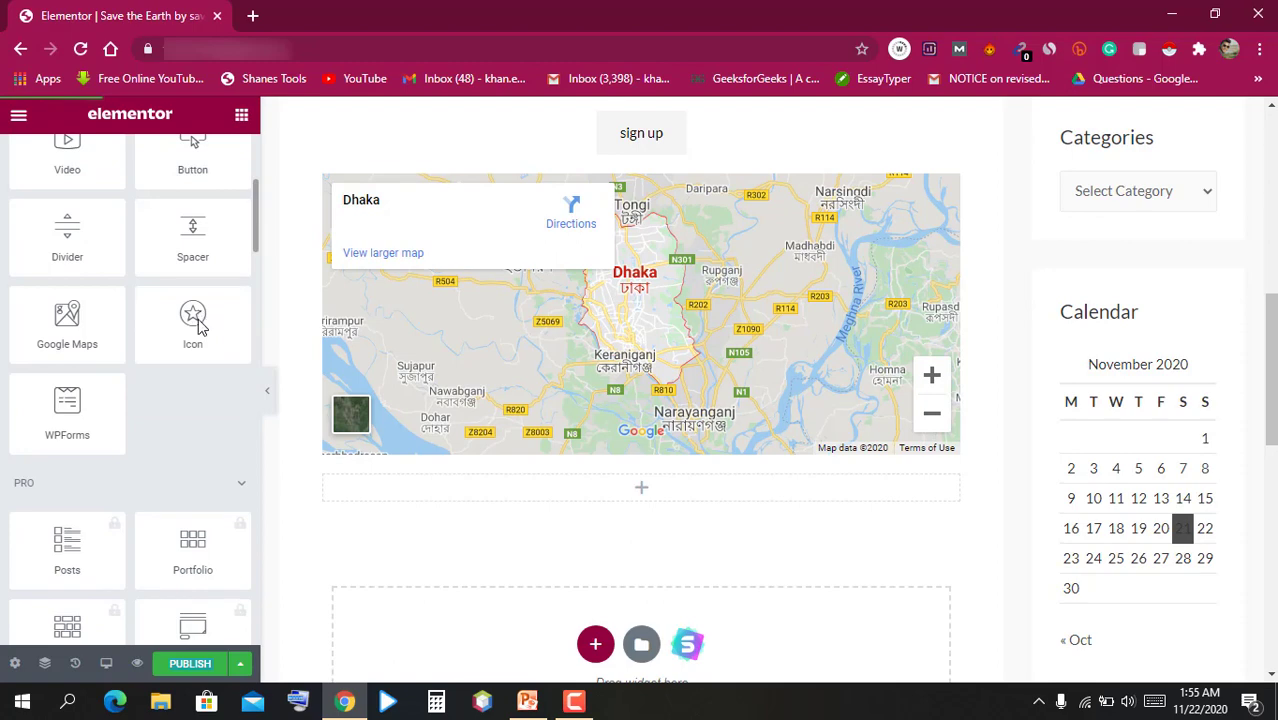
pyautogui.moveTo(194, 312); pyautogui.dragTo(646, 493)
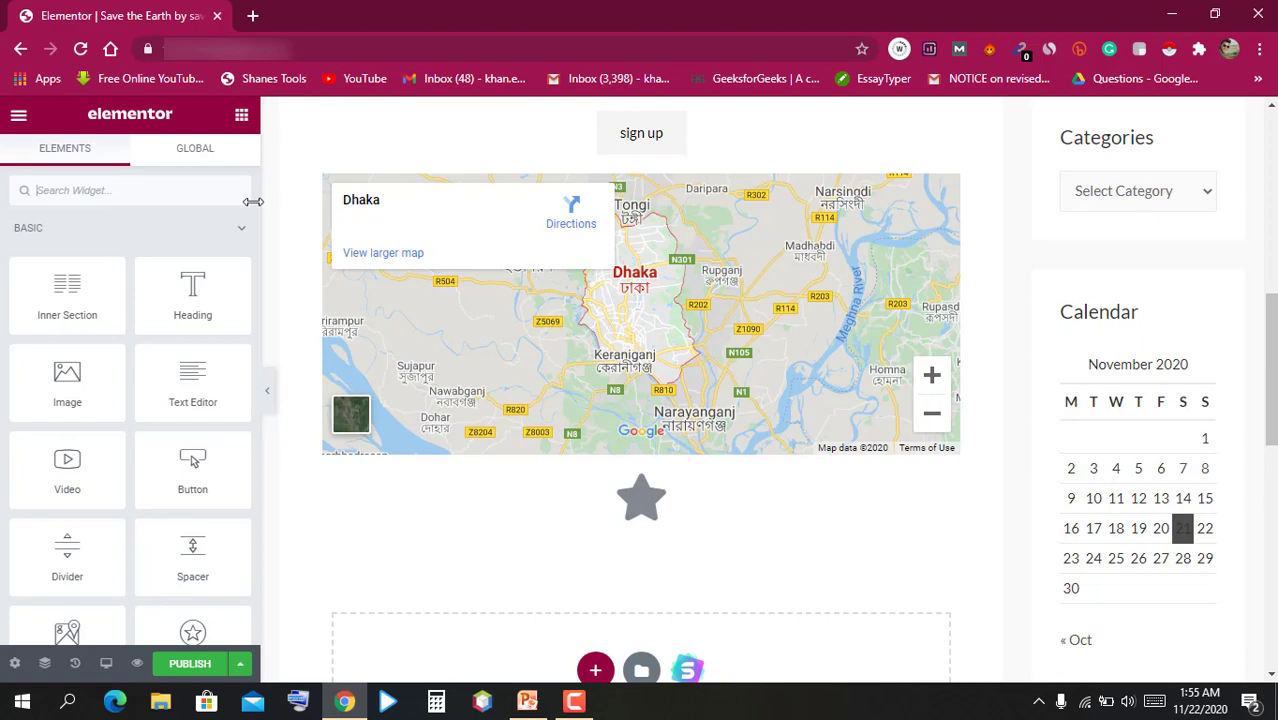
# Place a second Icon widget above the star and replace its icon with the crescent and star from the icon library
pyautogui.scroll(-5, 190, 210)
pyautogui.moveTo(188, 208); pyautogui.dragTo(606, 508)
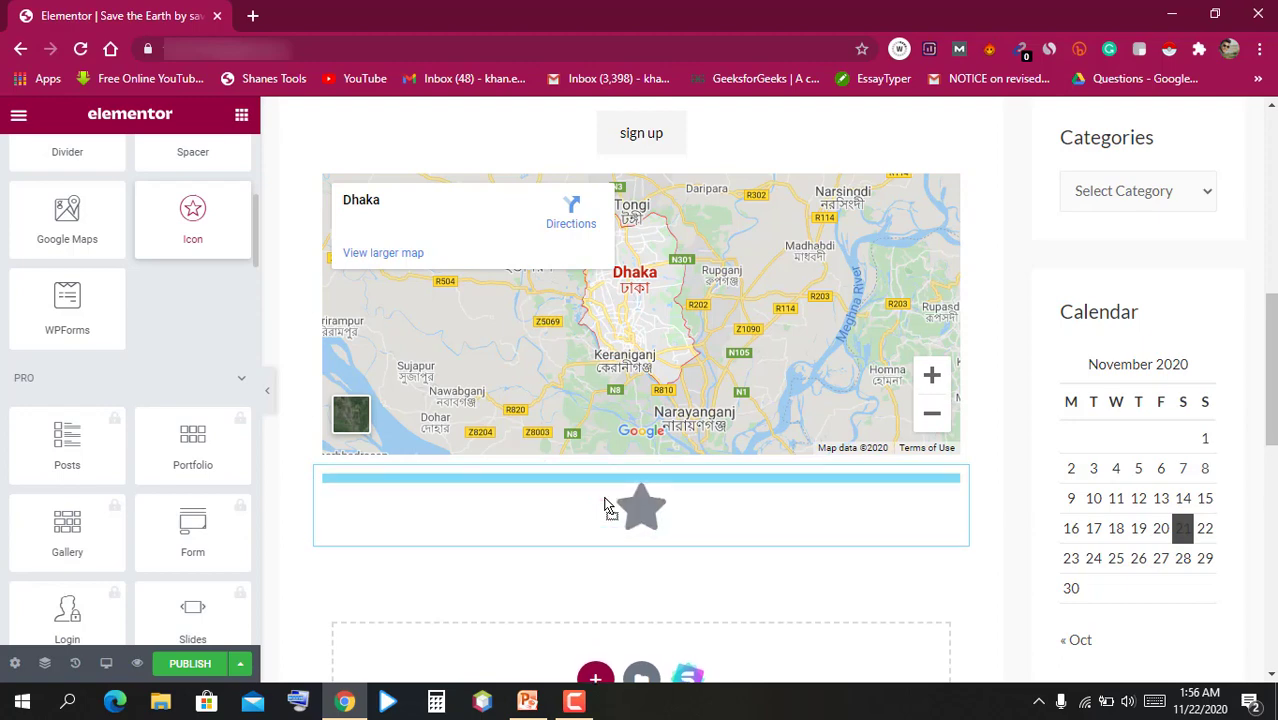
pyautogui.moveTo(604, 507); pyautogui.dragTo(605, 508)
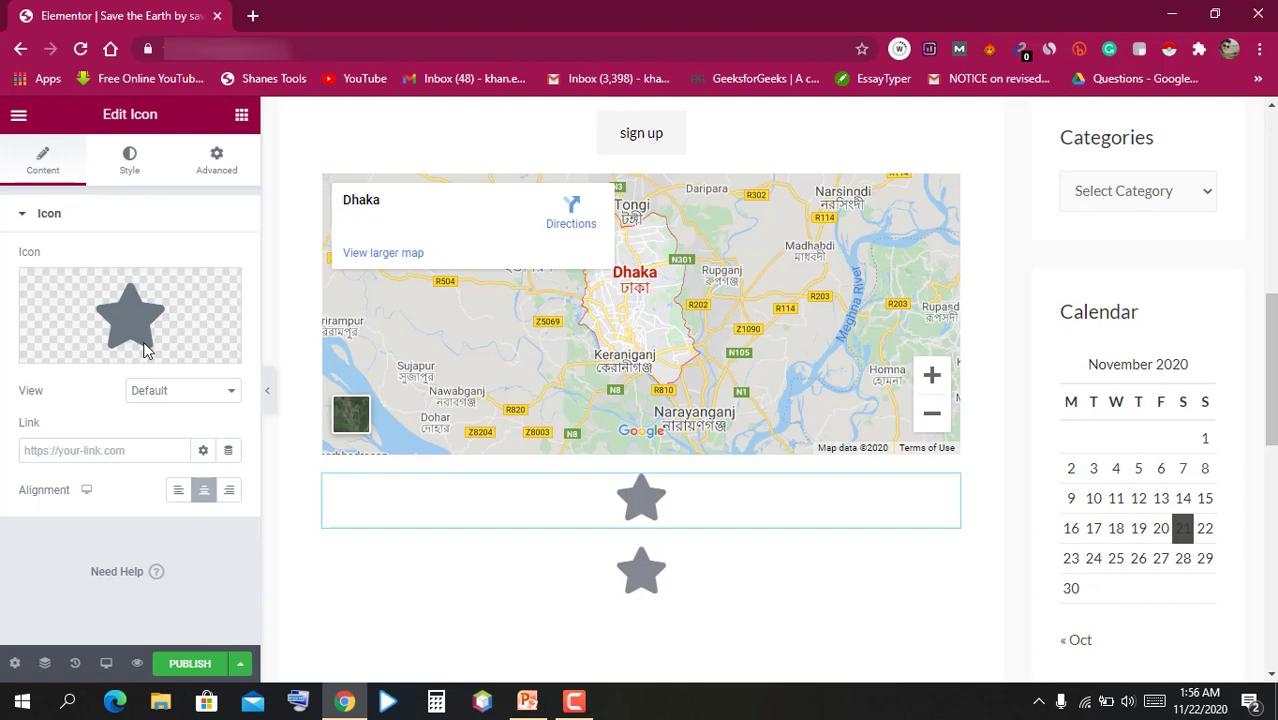
pyautogui.click(143, 350)
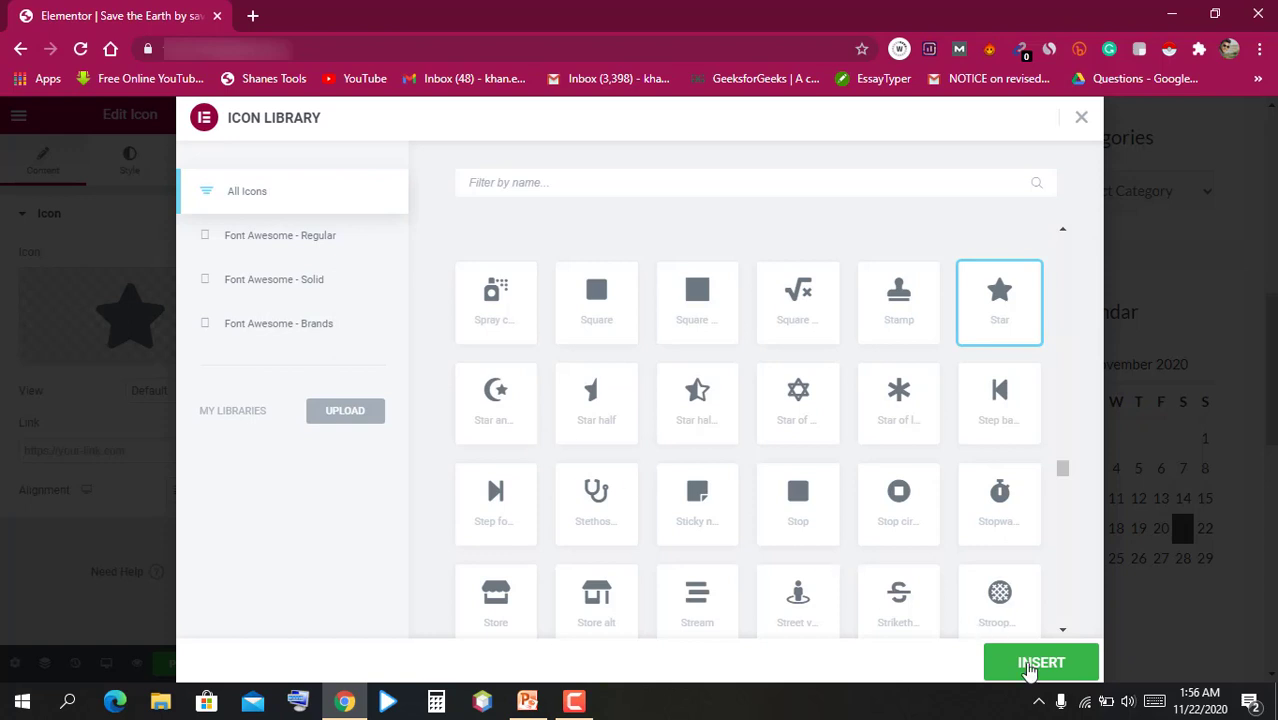
pyautogui.click(510, 428)
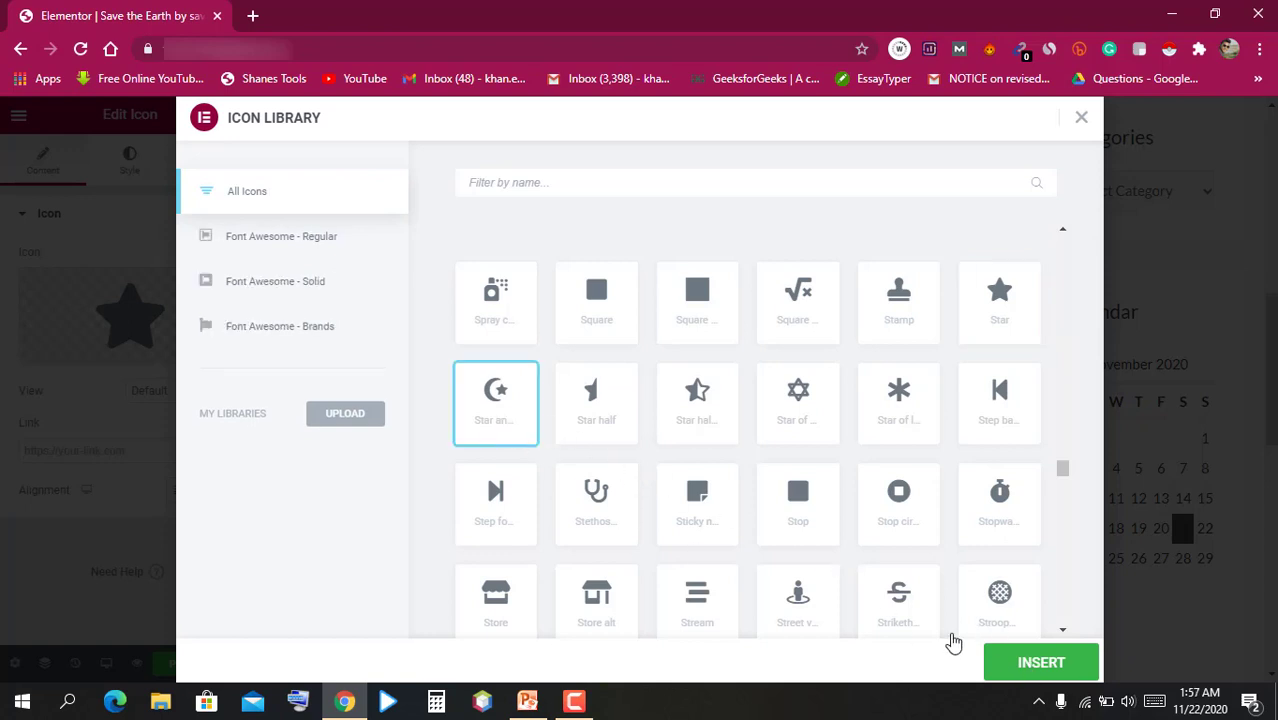
pyautogui.click(1037, 663)
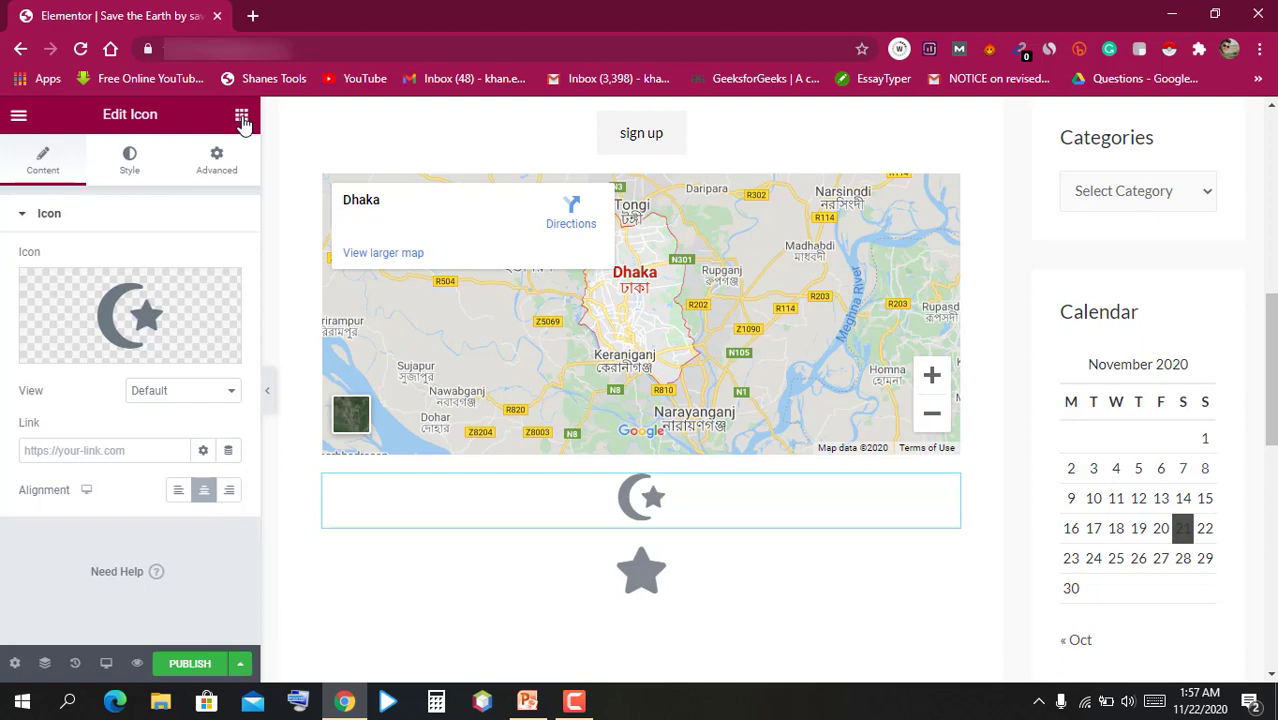
# Add a single-column section below the icons, place a WPForms widget in it and select the Contact Us form
pyautogui.click(241, 119)
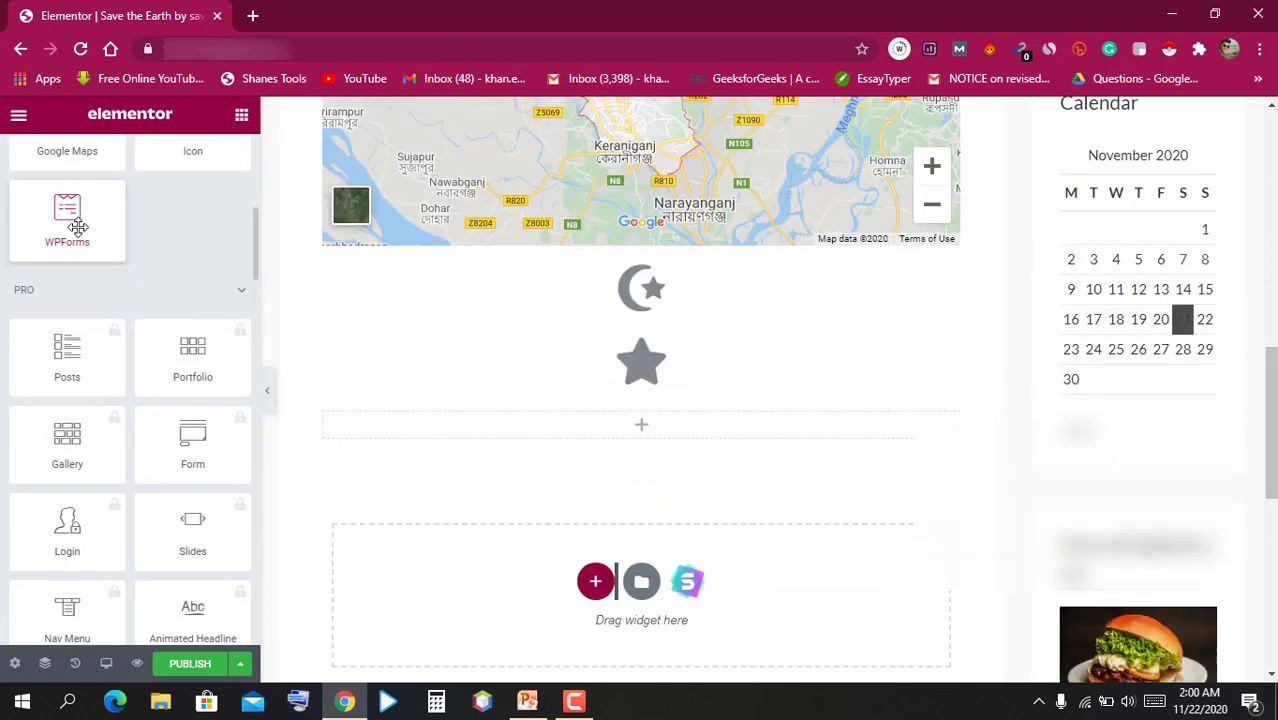
pyautogui.moveTo(60, 227); pyautogui.dragTo(619, 429)
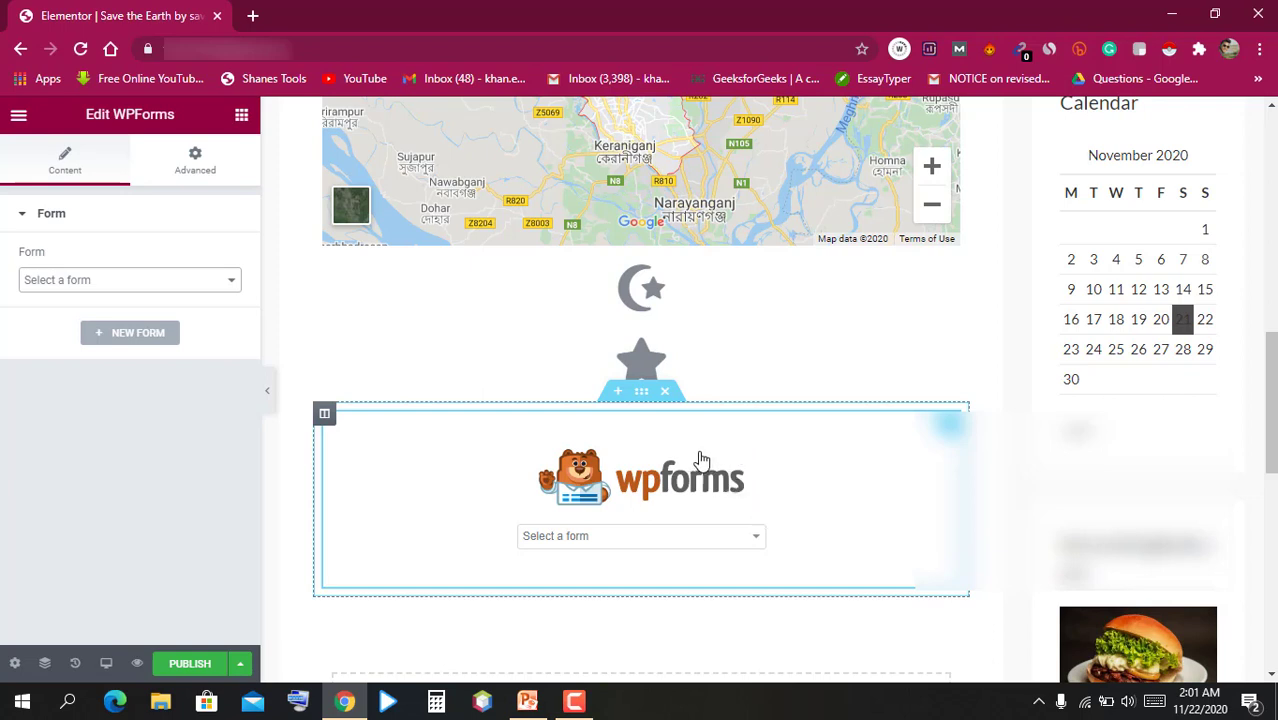
pyautogui.click(705, 542)
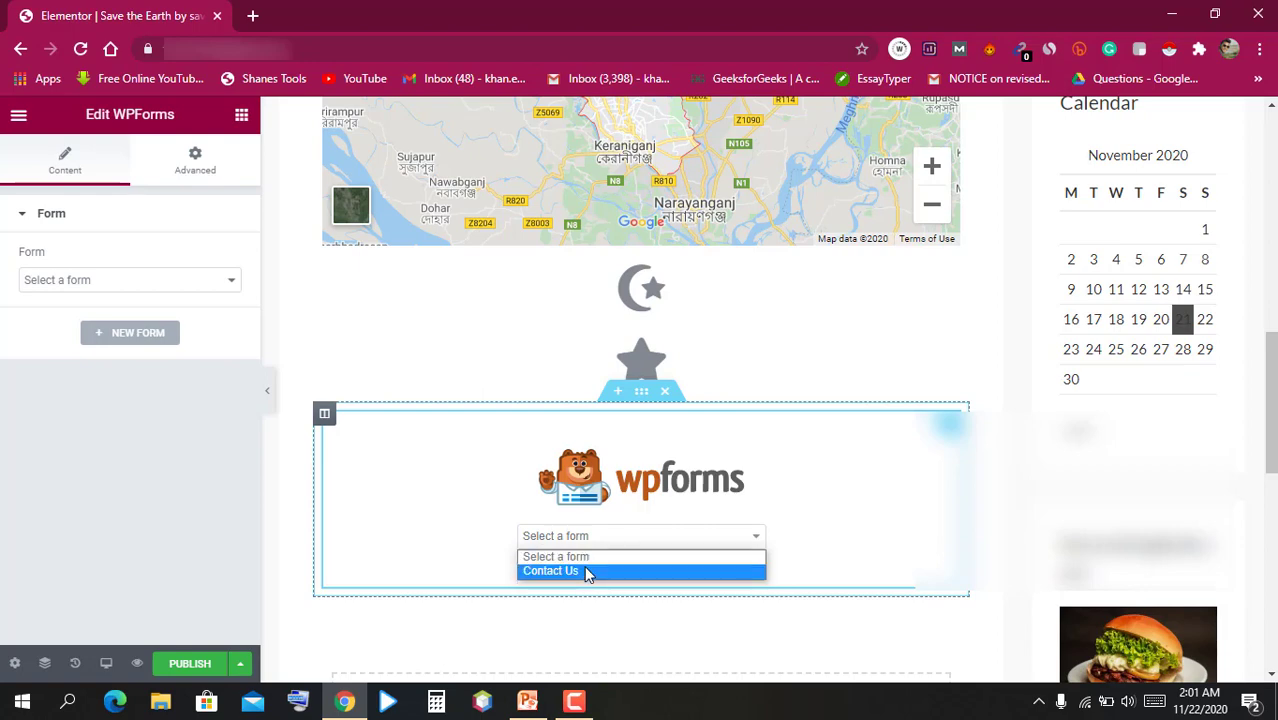
pyautogui.click(588, 571)
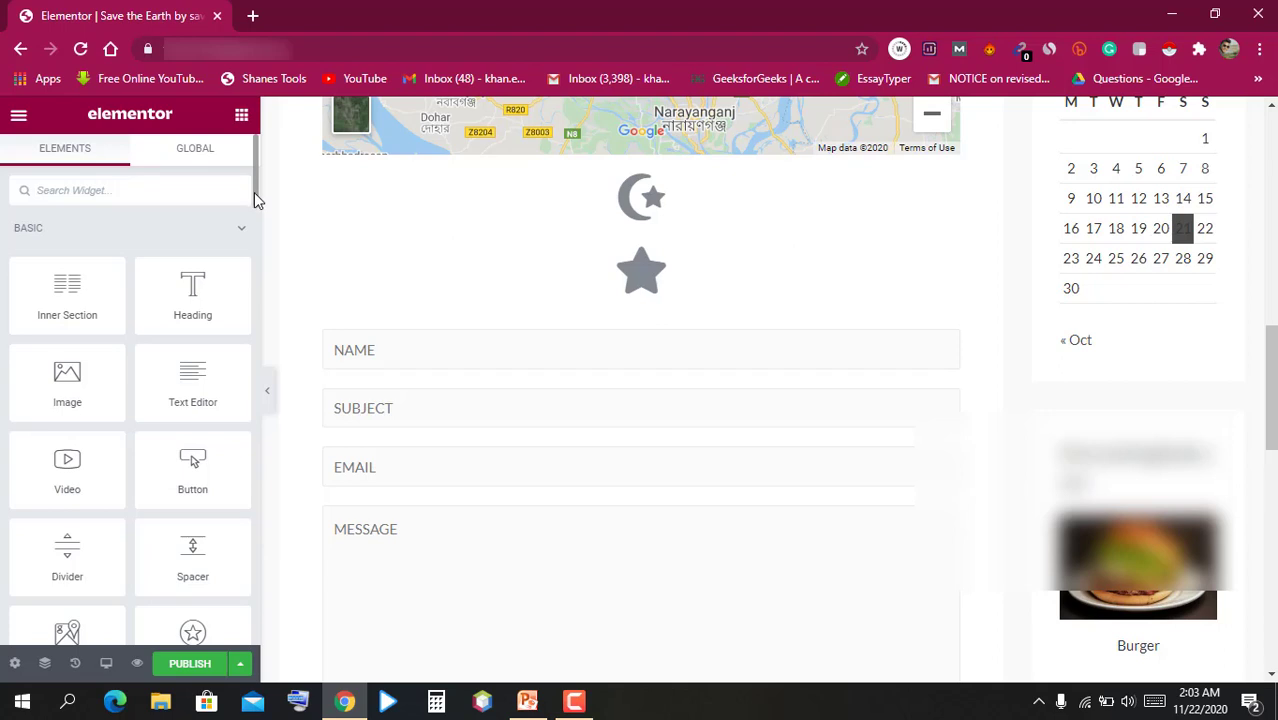
# Browse the widget list down to the General category
pyautogui.scroll(-3, 248, 237)
pyautogui.scroll(-12, 250, 290)
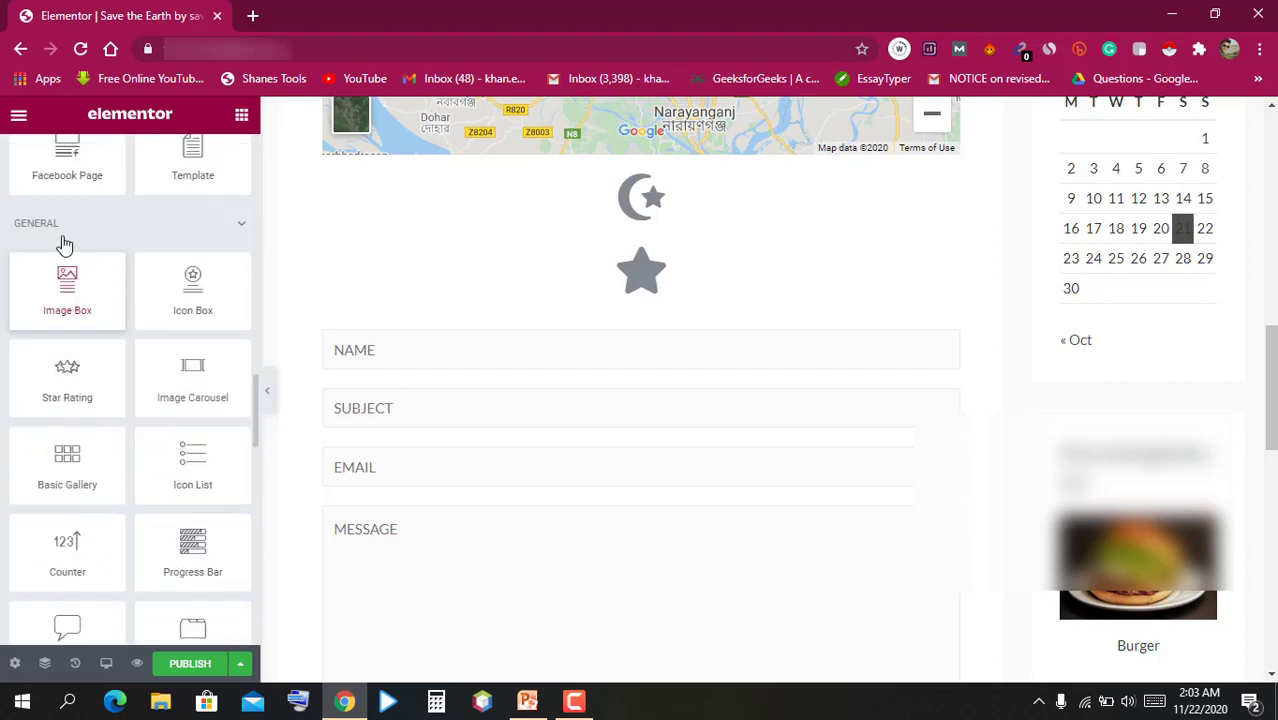